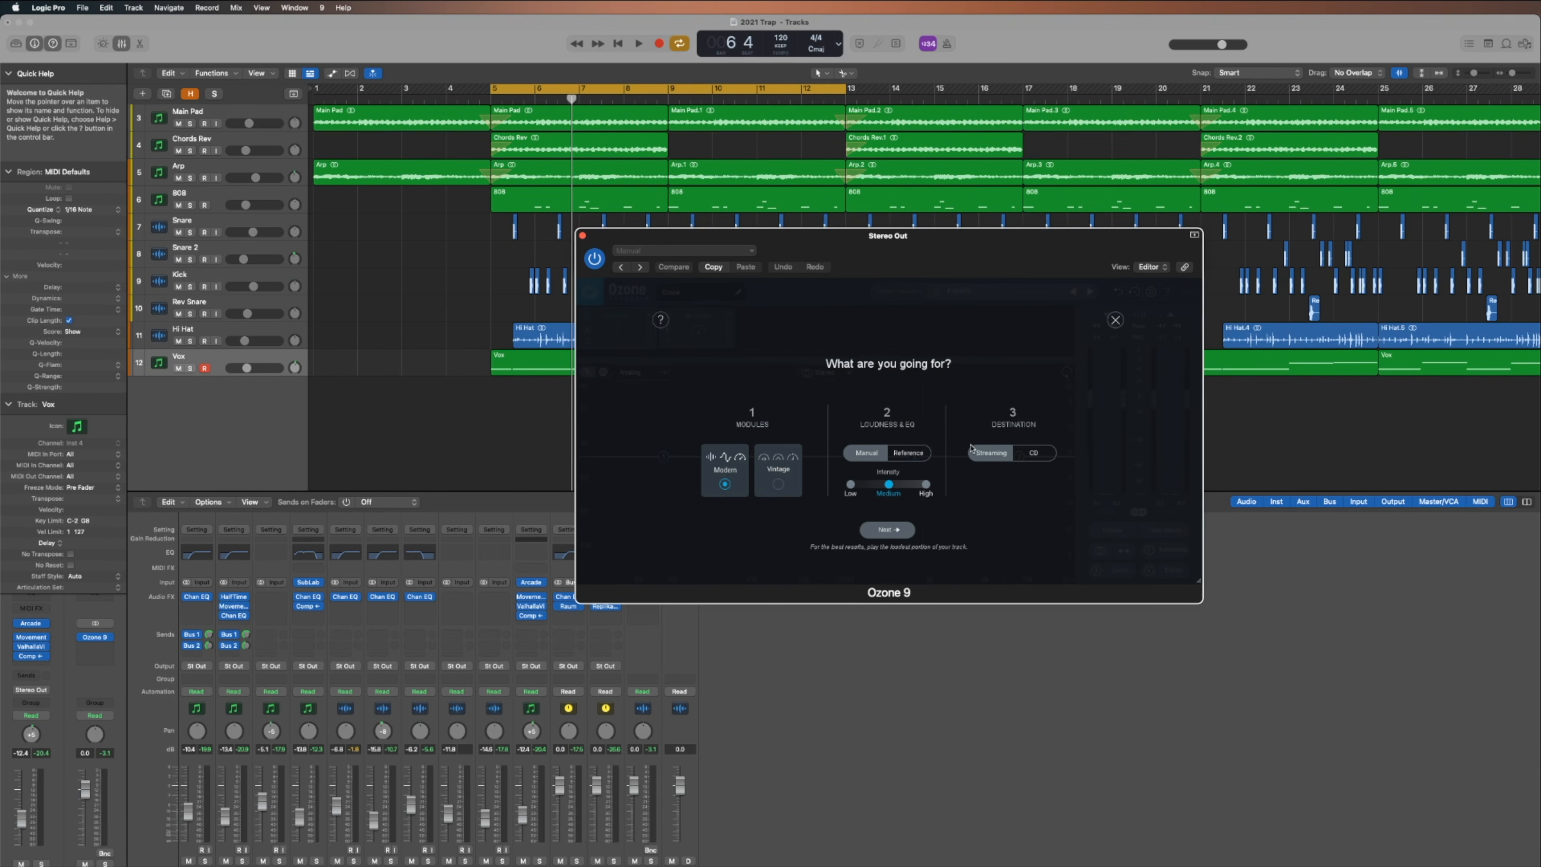
# - Run the Master Assistant with Vintage modules, Manual loudness at Medium intensity and Streaming destination, playing the song for analysis
pyautogui.click(778, 484)
pyautogui.click(919, 455)
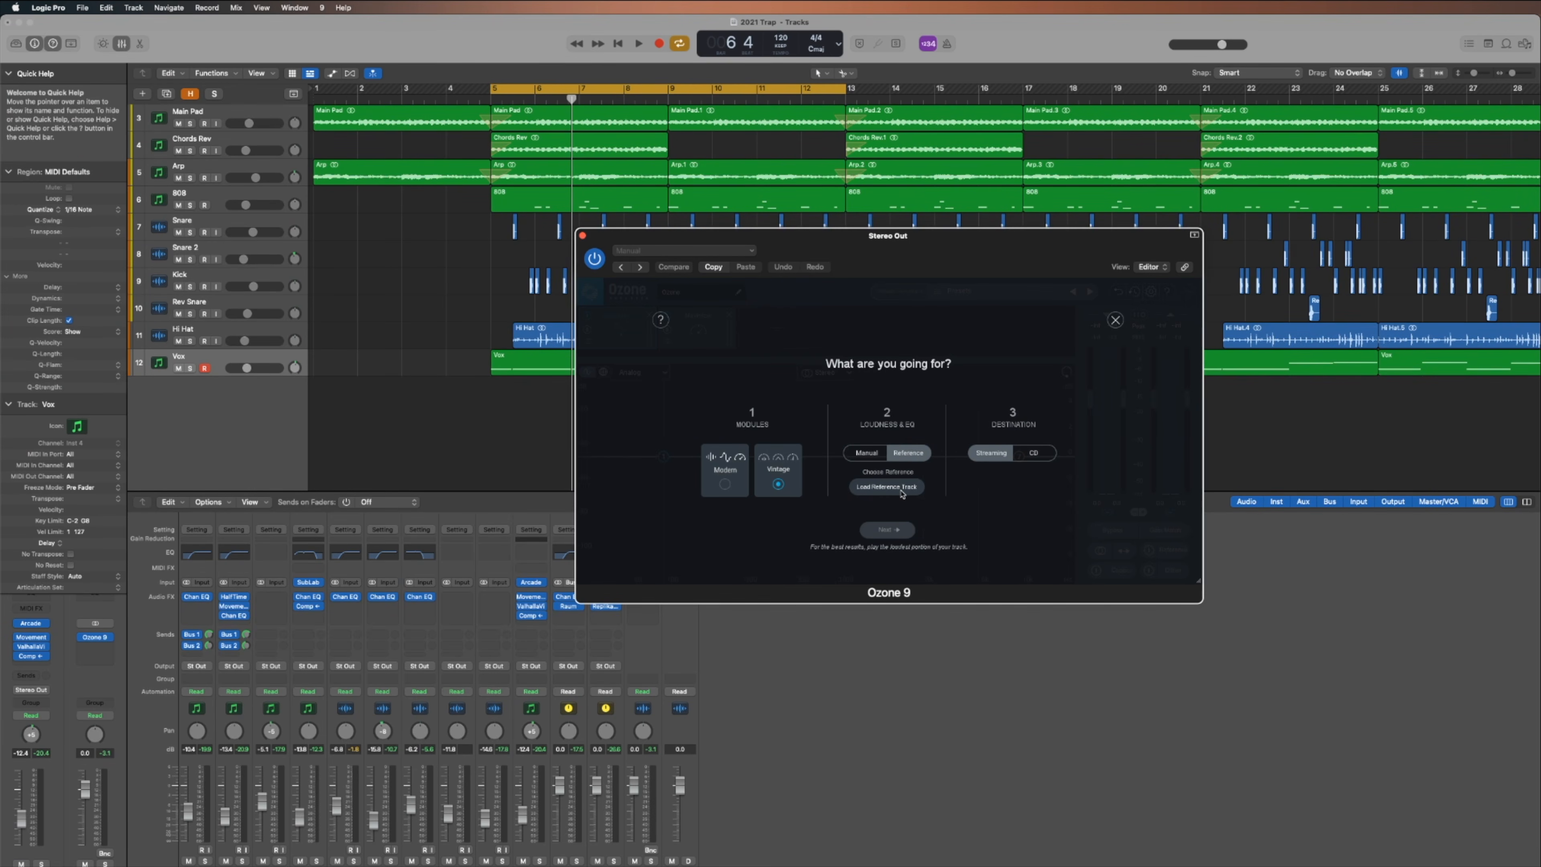
pyautogui.click(867, 455)
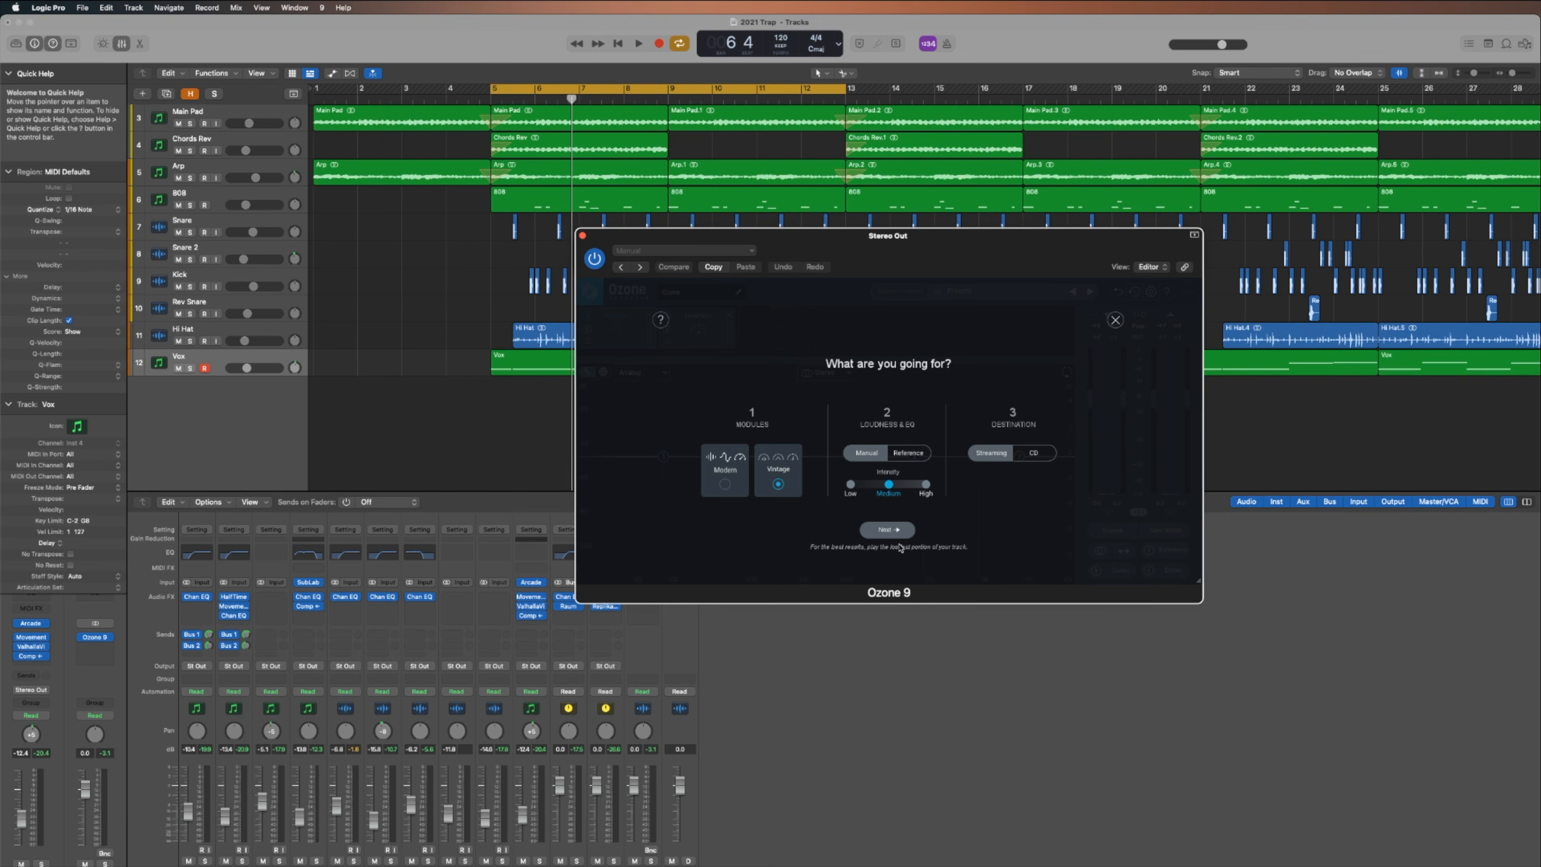
pyautogui.click(886, 530)
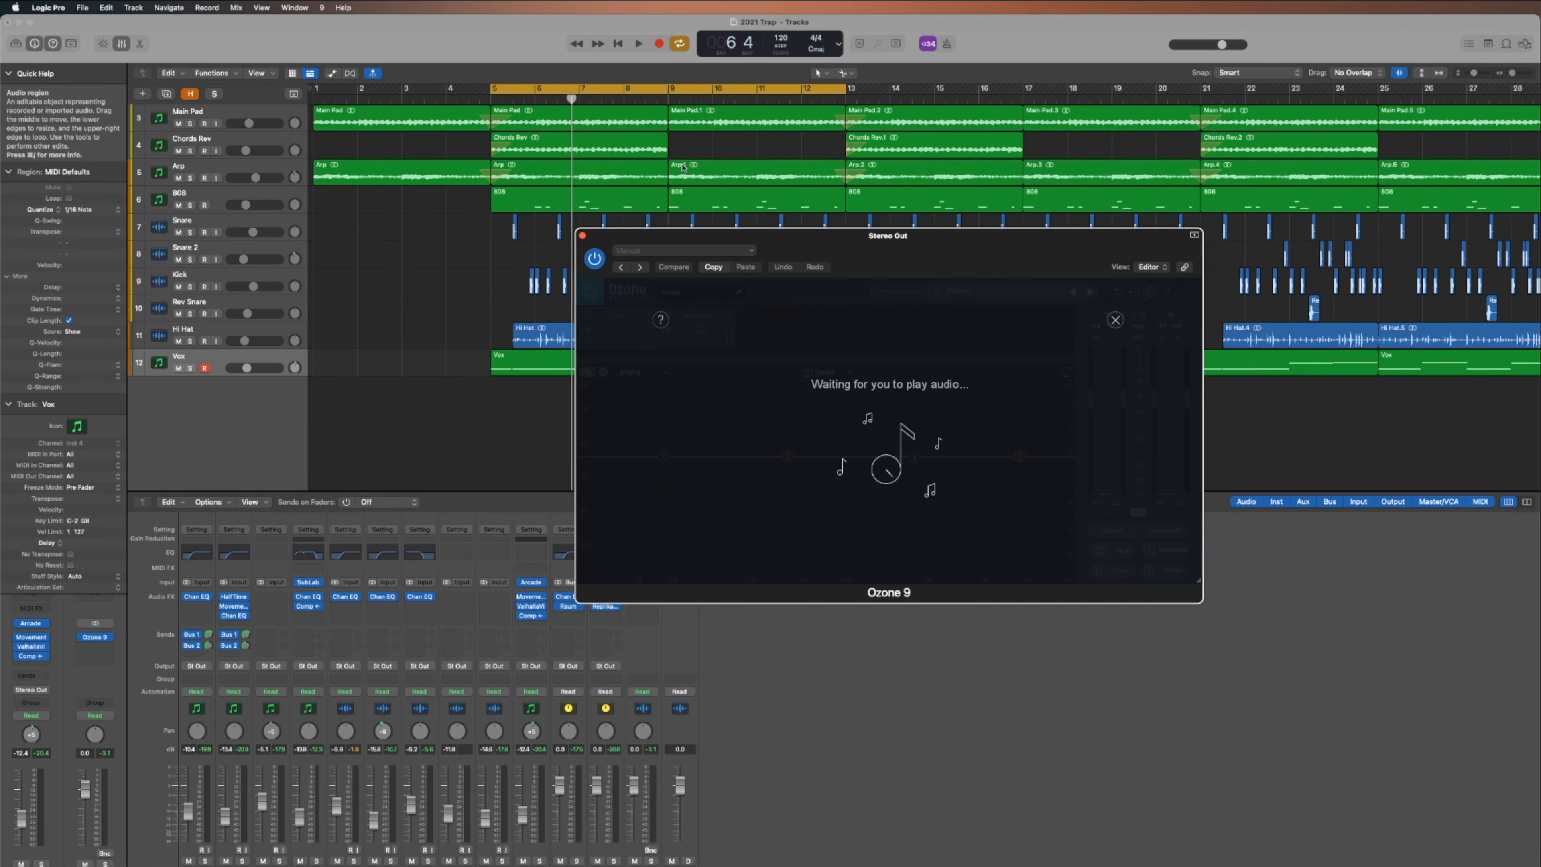
pyautogui.press('space')
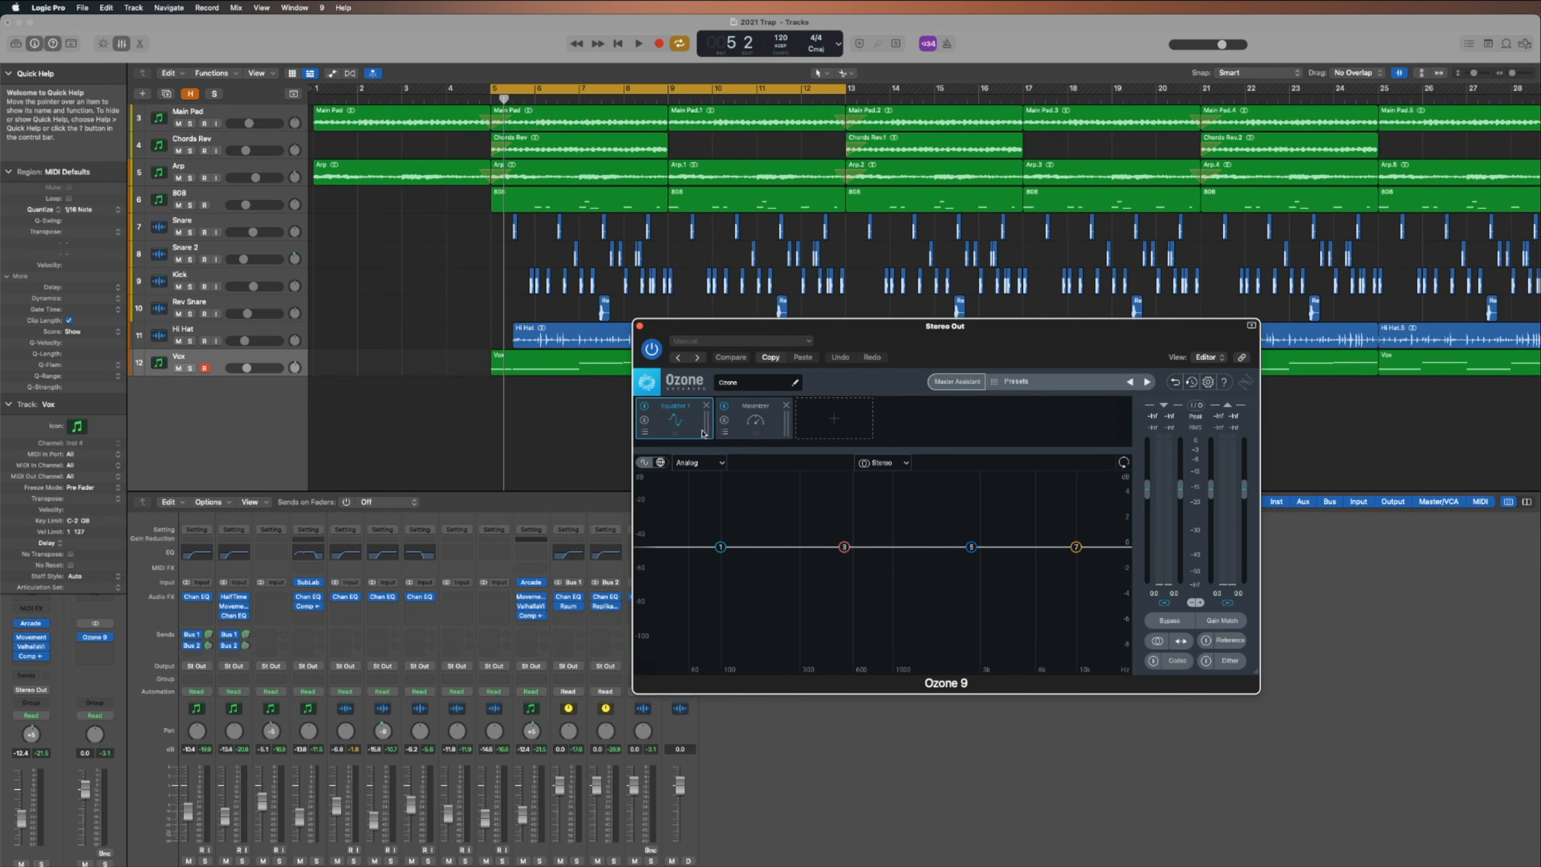
# - Switch the equalizer to Mid/Side and make the lowest Mid band a Flat High-Pass with its cutoff below 100 Hz
pyautogui.click(905, 464)
pyautogui.click(898, 494)
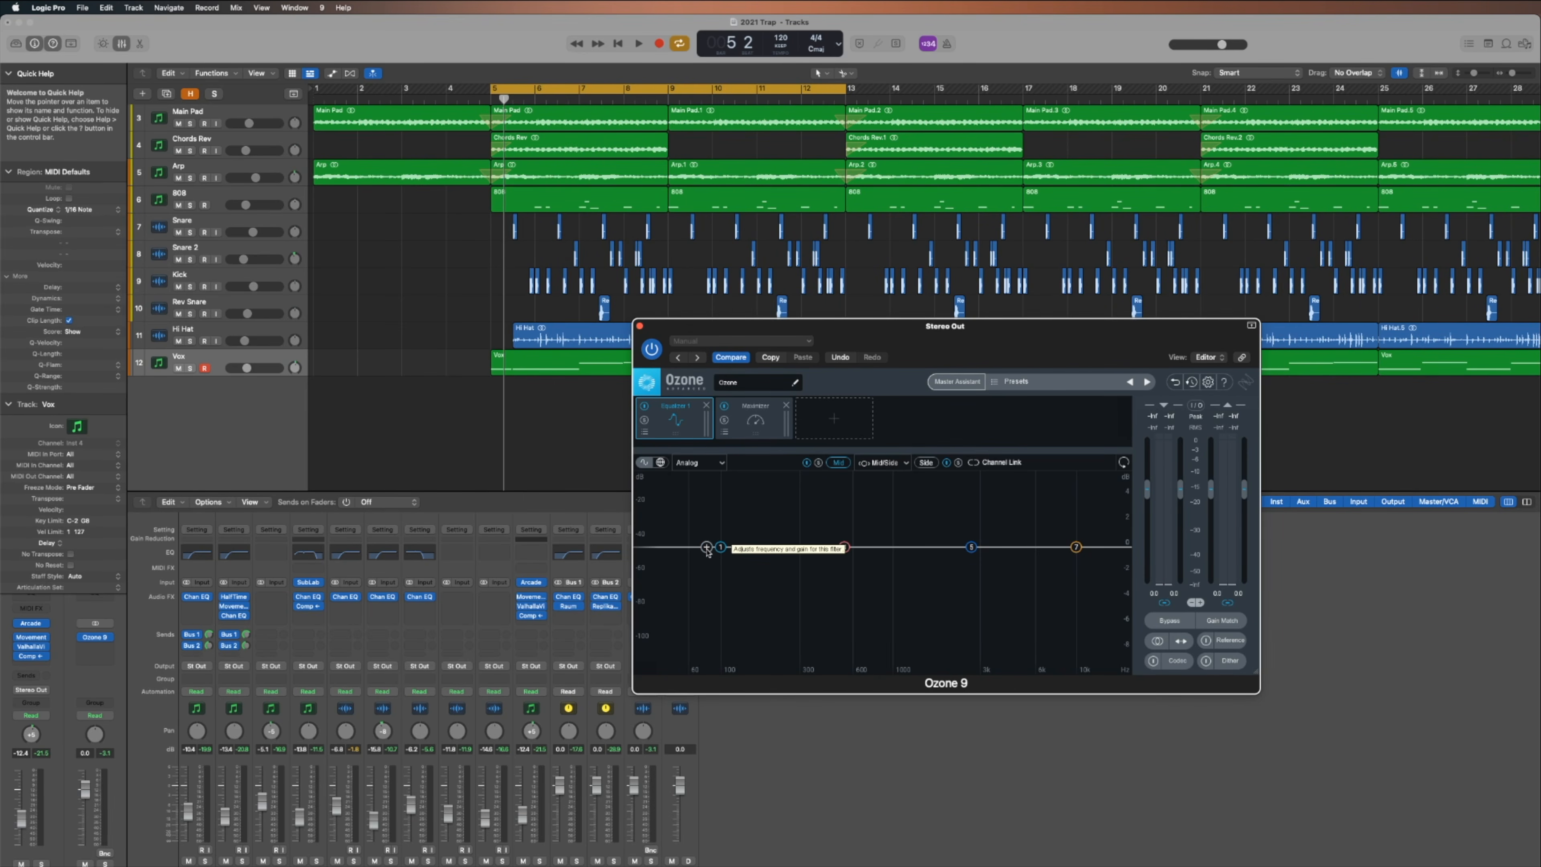
pyautogui.click(720, 547)
pyautogui.click(722, 491)
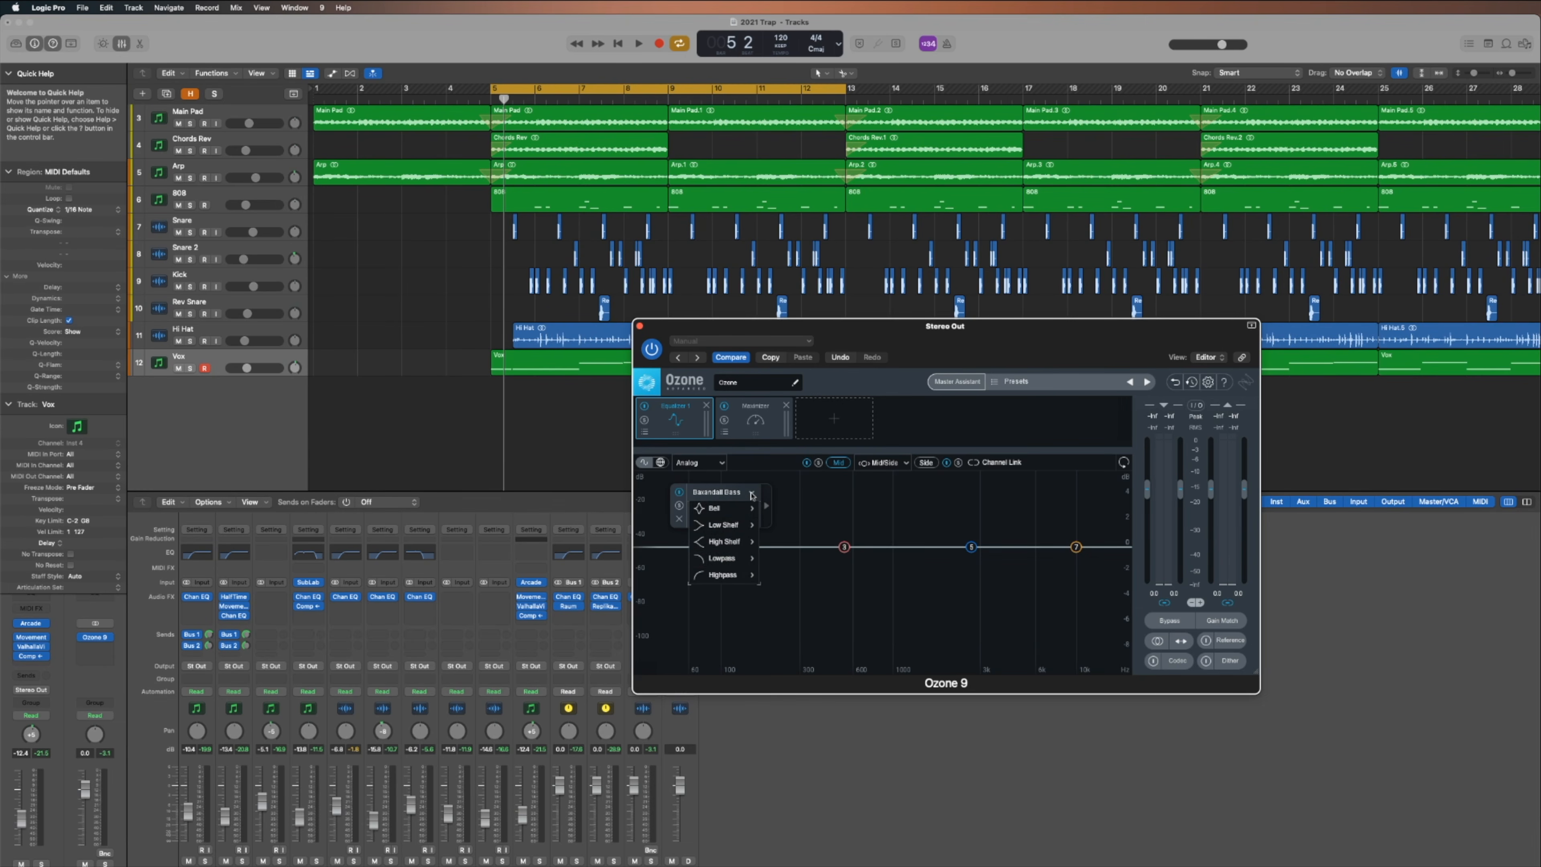
pyautogui.click(745, 572)
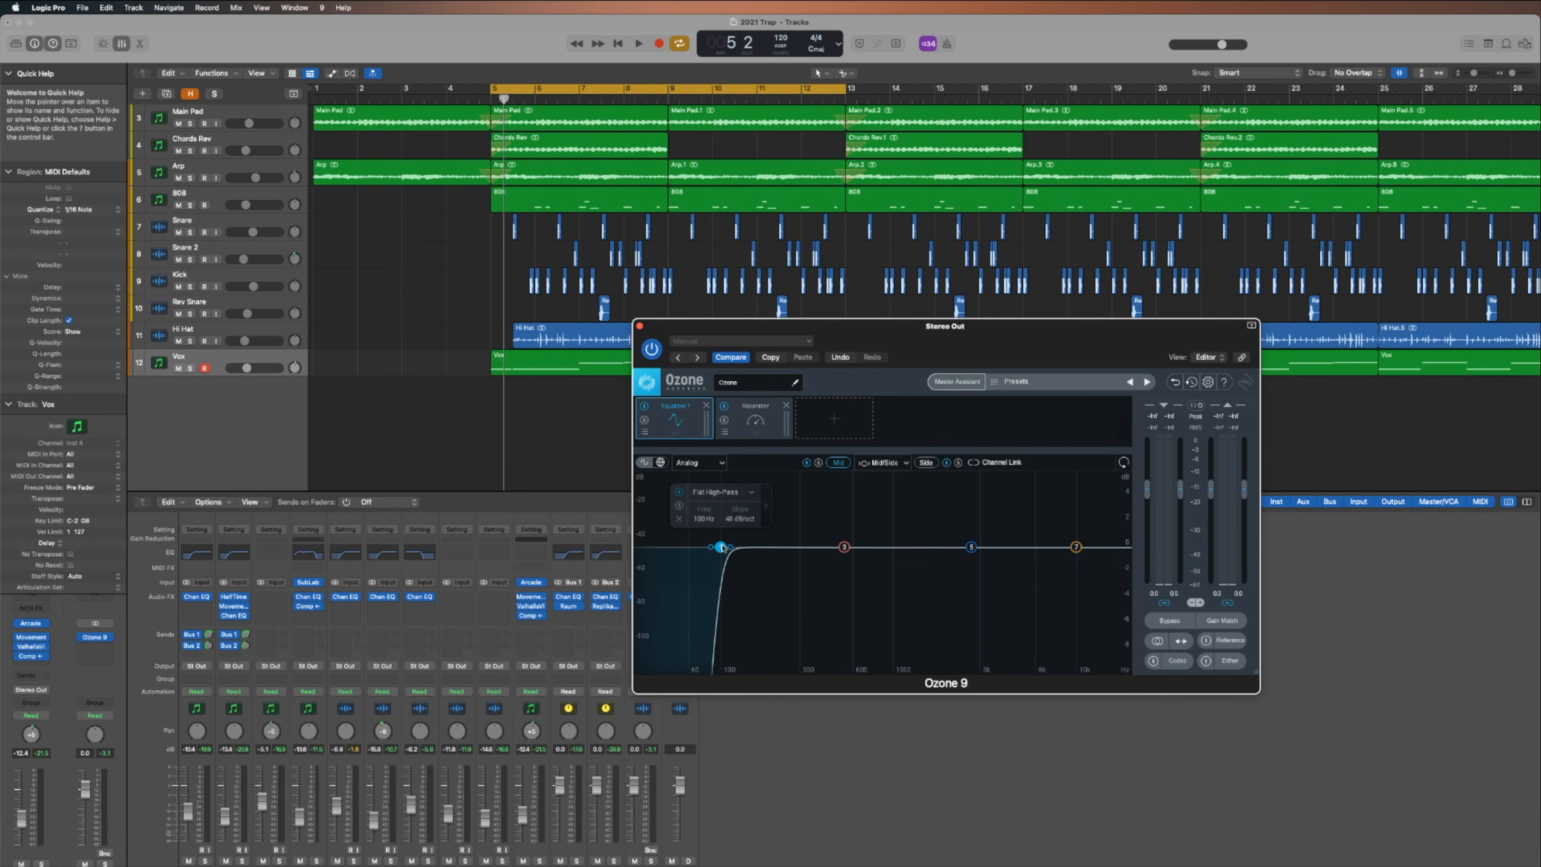
pyautogui.moveTo(721, 546); pyautogui.dragTo(697, 546)
pyautogui.press('space')
pyautogui.press('space')
# - Shape the Mid channel's low-mid bell into a narrow 1 dB cut at about 456 Hz while playing the song
pyautogui.click(843, 546)
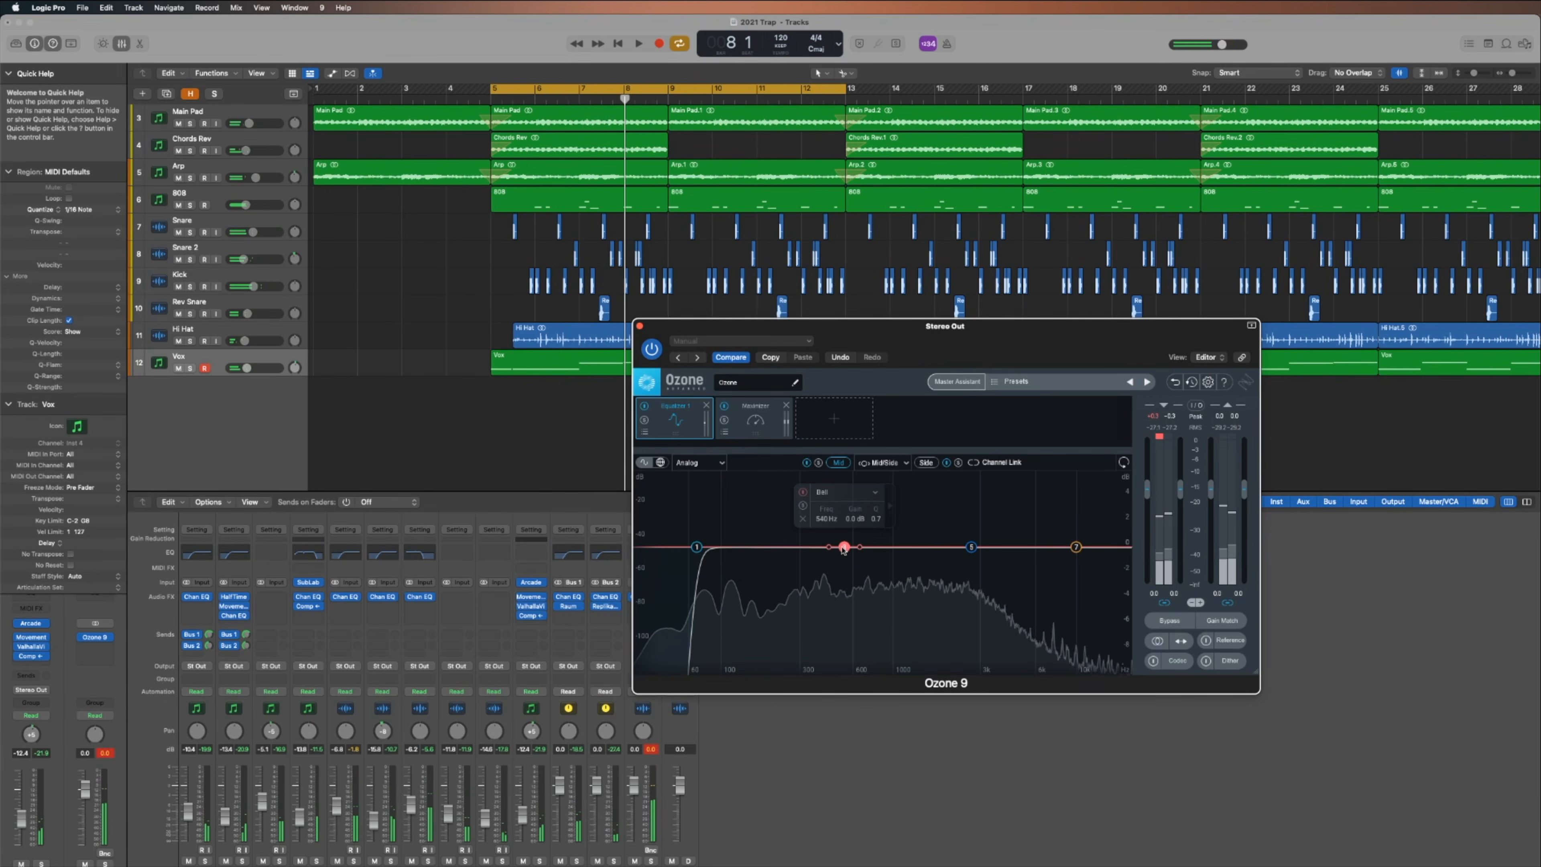
pyautogui.moveTo(844, 550)
pyautogui.mouseDown()
pyautogui.moveTo(851, 489)
pyautogui.moveTo(878, 489)
pyautogui.moveTo(856, 565)
pyautogui.mouseUp()
pyautogui.press('space')
pyautogui.scroll(10, 858, 562)
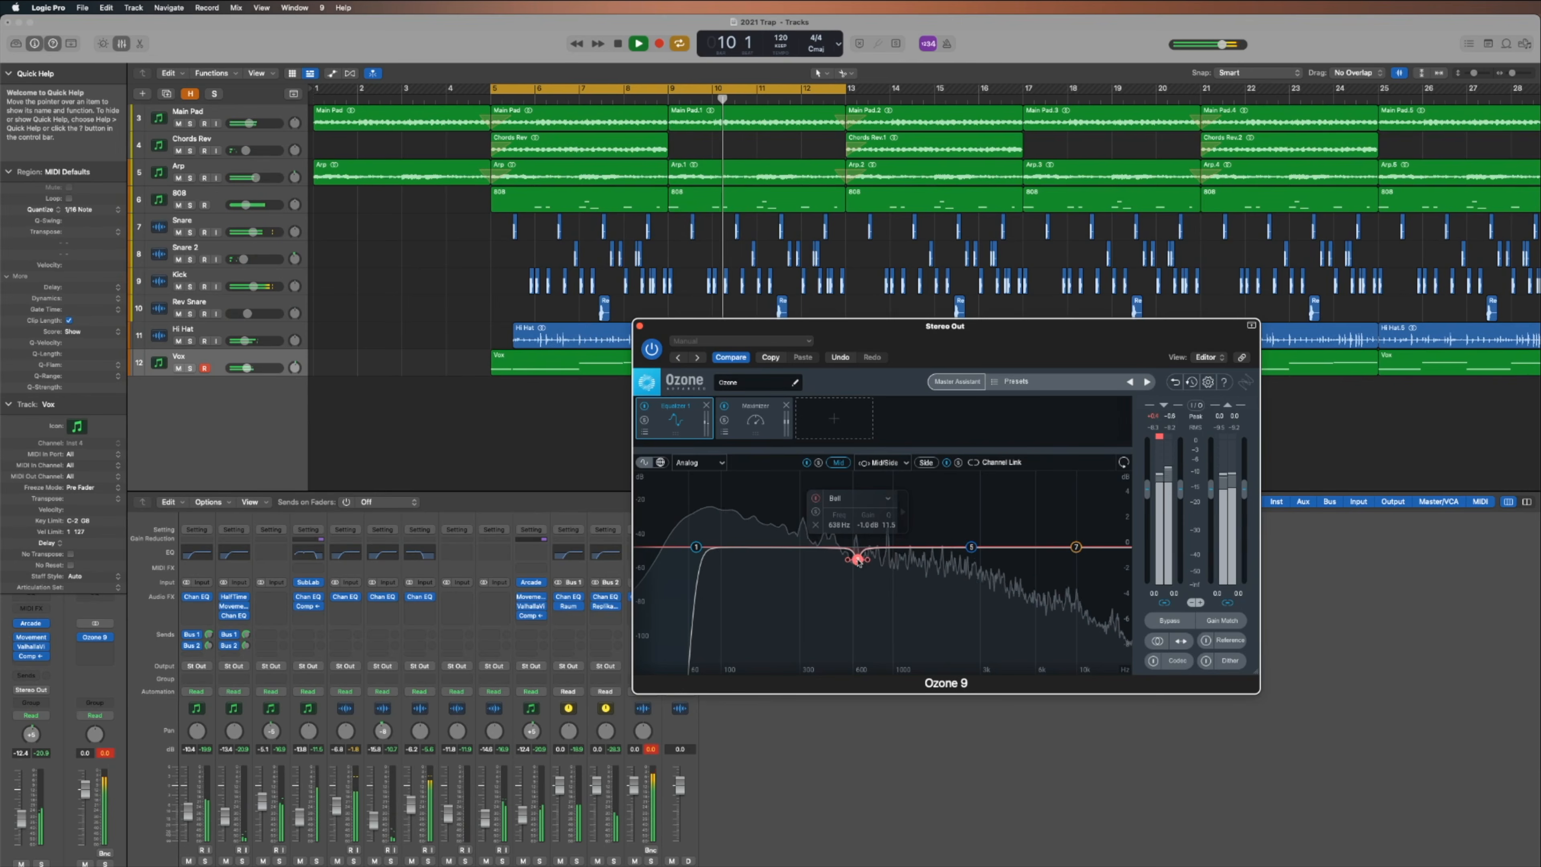
pyautogui.moveTo(856, 508); pyautogui.dragTo(832, 559)
pyautogui.press('space')
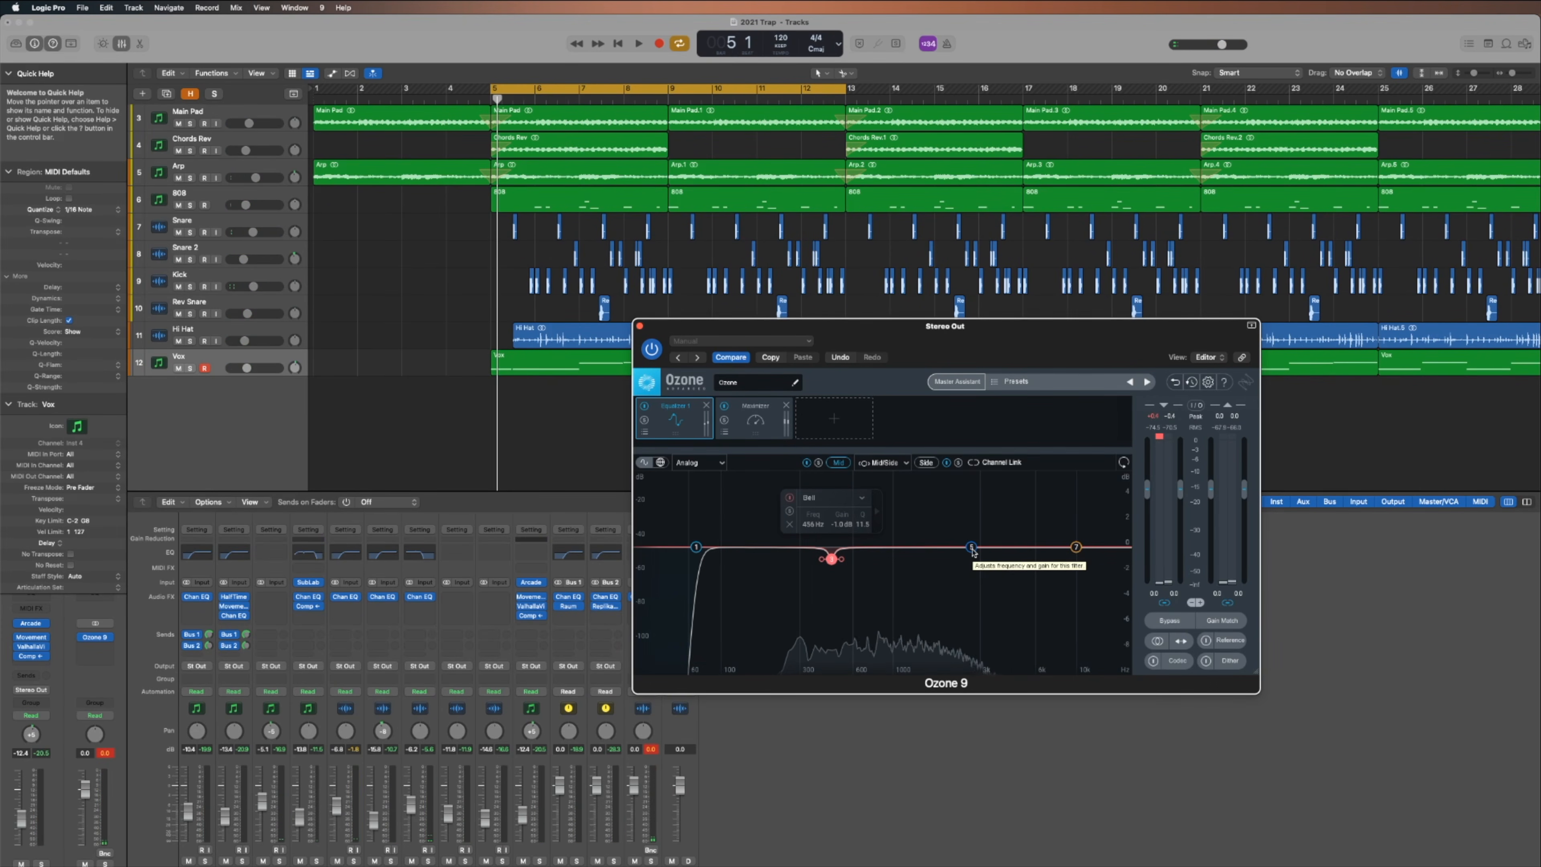
# - Narrow the Mid channel's high-mid bell near 3 kHz, audition it with a 5 dB boost and pull it down to a cut
pyautogui.click(972, 549)
pyautogui.press('space')
pyautogui.moveTo(971, 549)
pyautogui.mouseDown()
pyautogui.moveTo(985, 485)
pyautogui.moveTo(983, 561)
pyautogui.mouseUp()
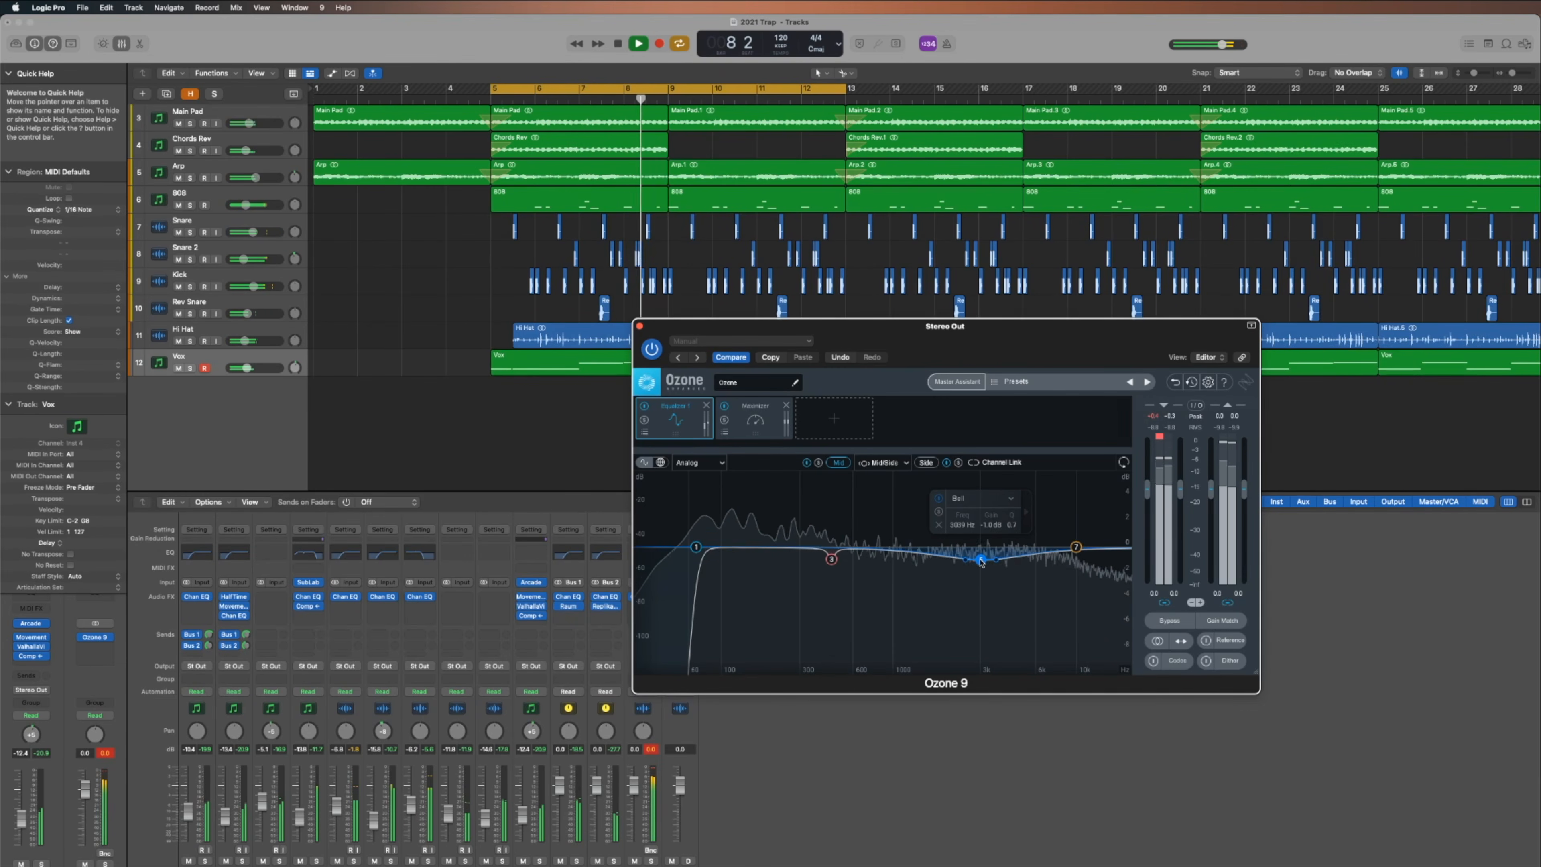
pyautogui.moveTo(995, 560); pyautogui.dragTo(990, 563)
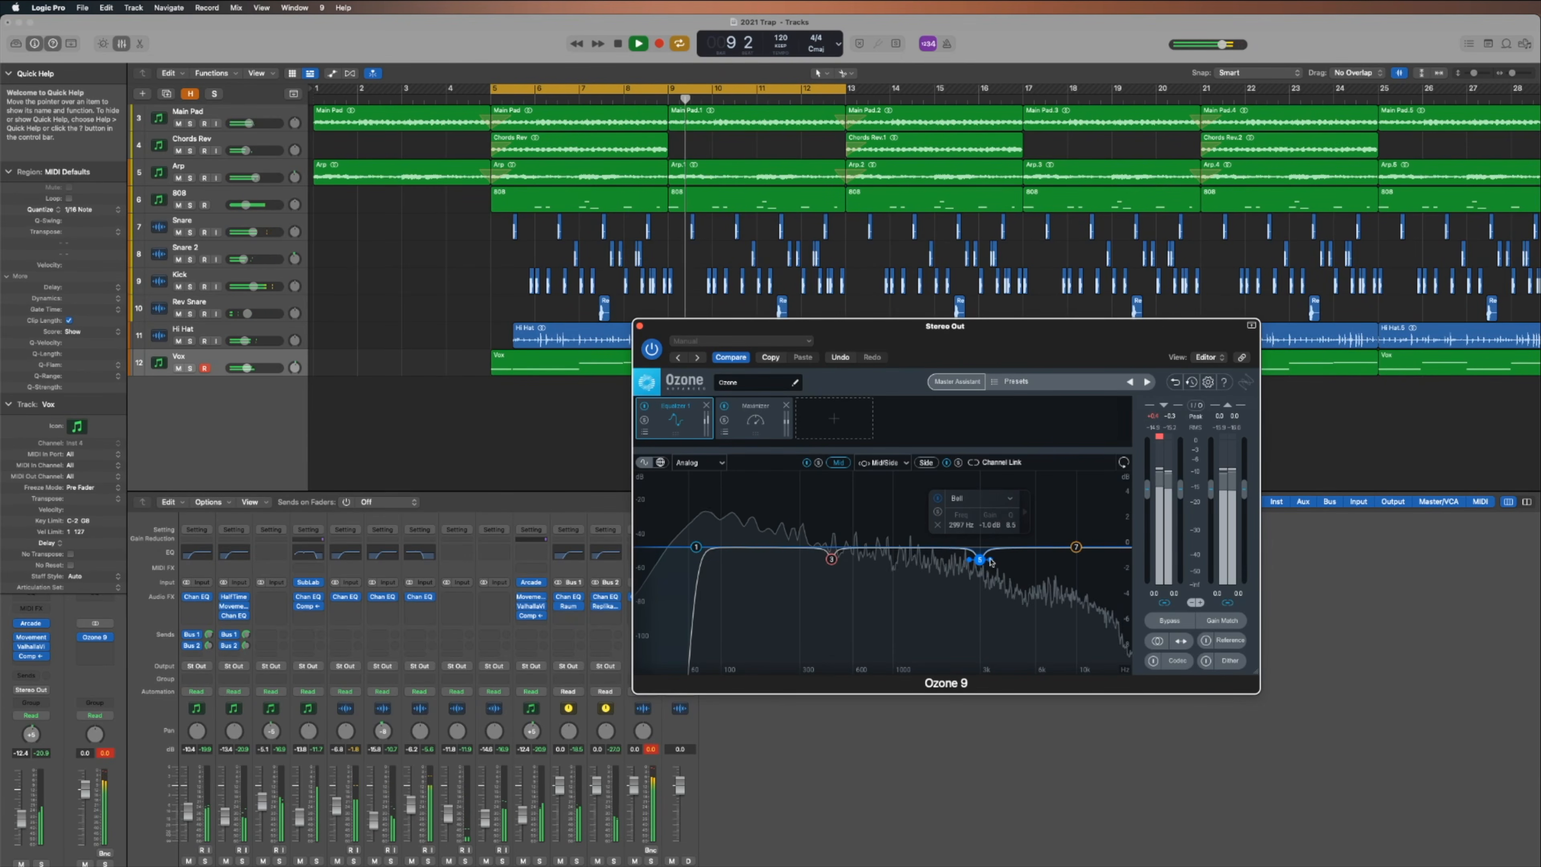
pyautogui.moveTo(982, 561); pyautogui.dragTo(976, 487)
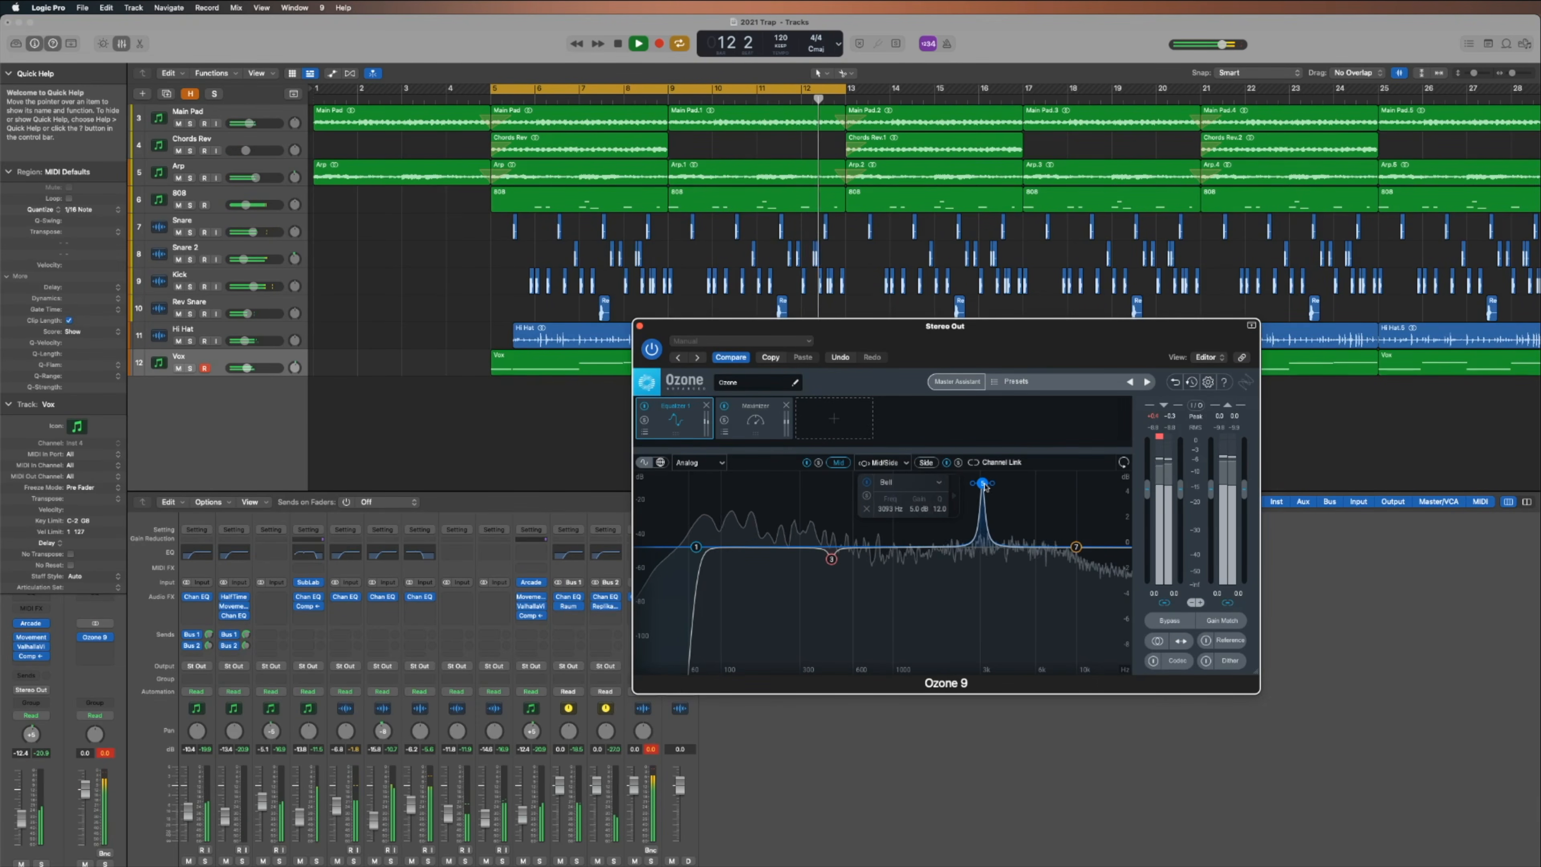
pyautogui.moveTo(988, 488); pyautogui.dragTo(977, 567)
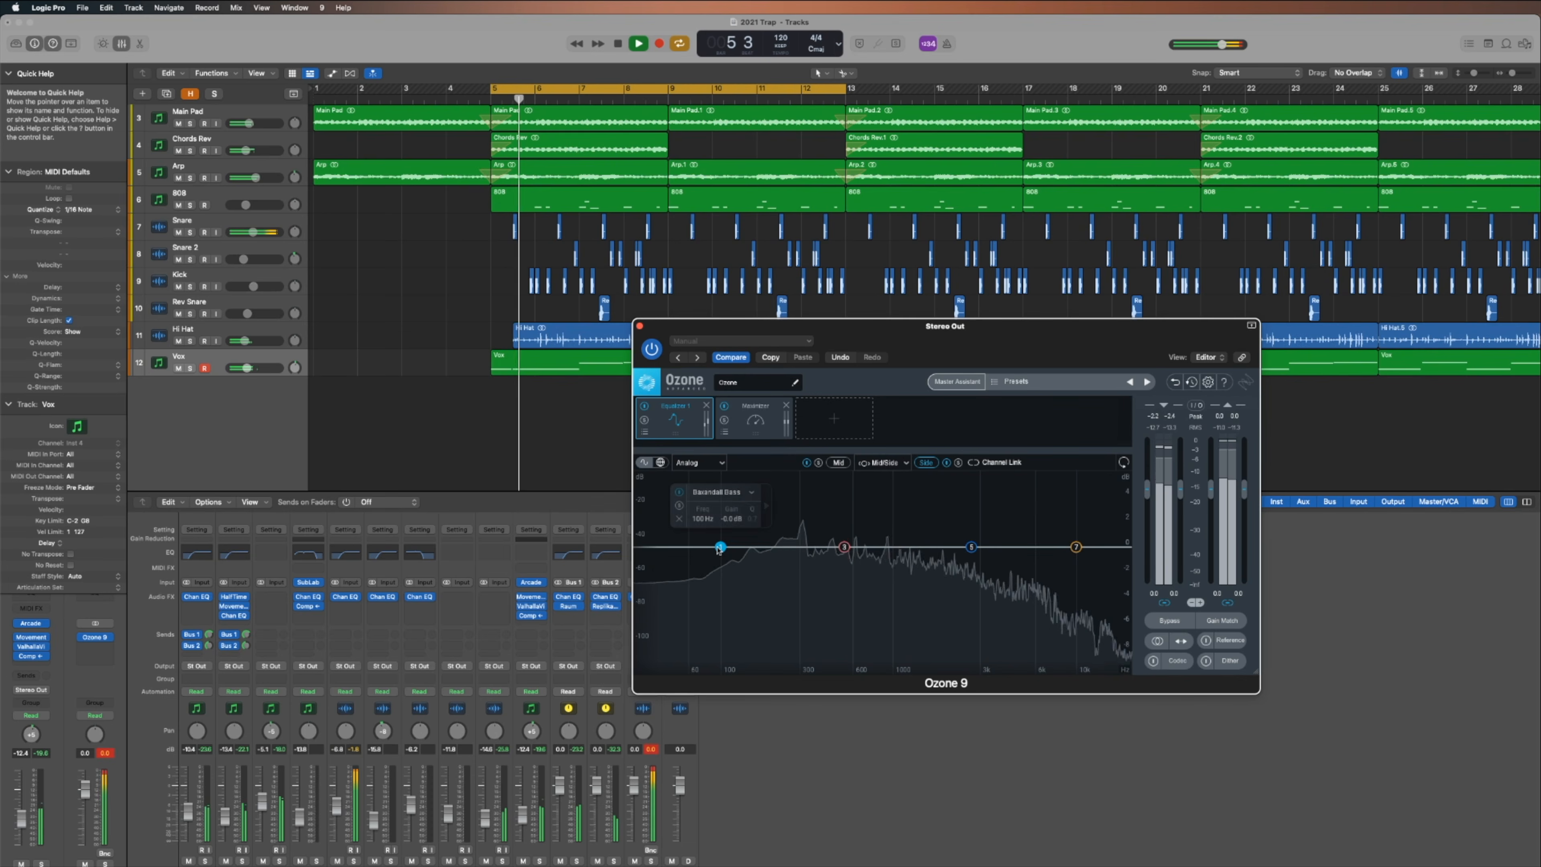
# - Make the Side channel's lowest band a Flat High-Pass and tune its cutoff to about 173 Hz during playback
pyautogui.click(751, 493)
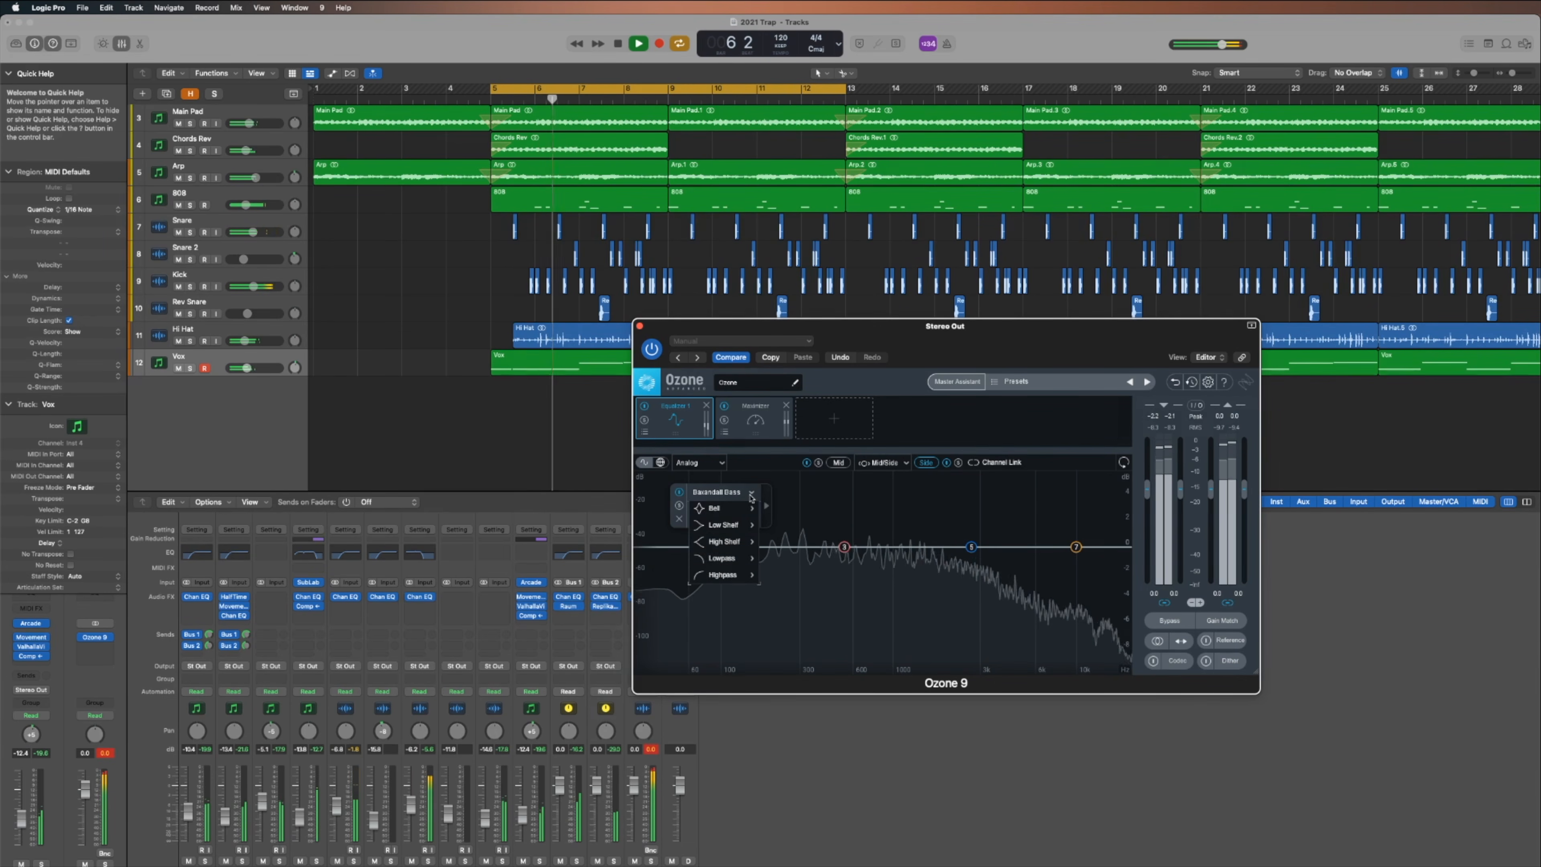
pyautogui.click(740, 575)
pyautogui.scroll(7, 724, 546)
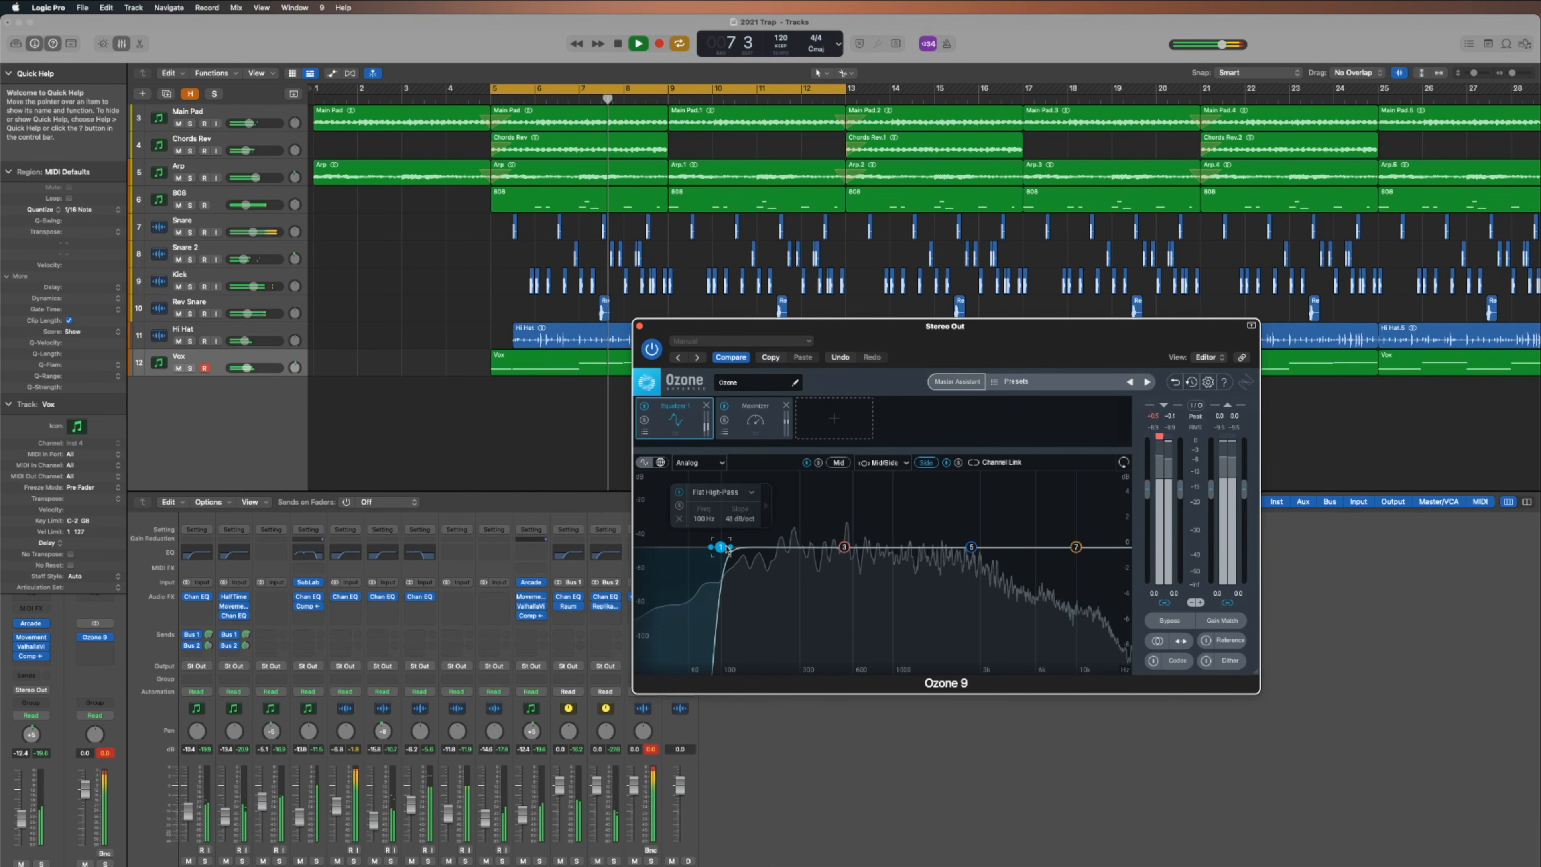
pyautogui.moveTo(739, 548); pyautogui.dragTo(772, 550)
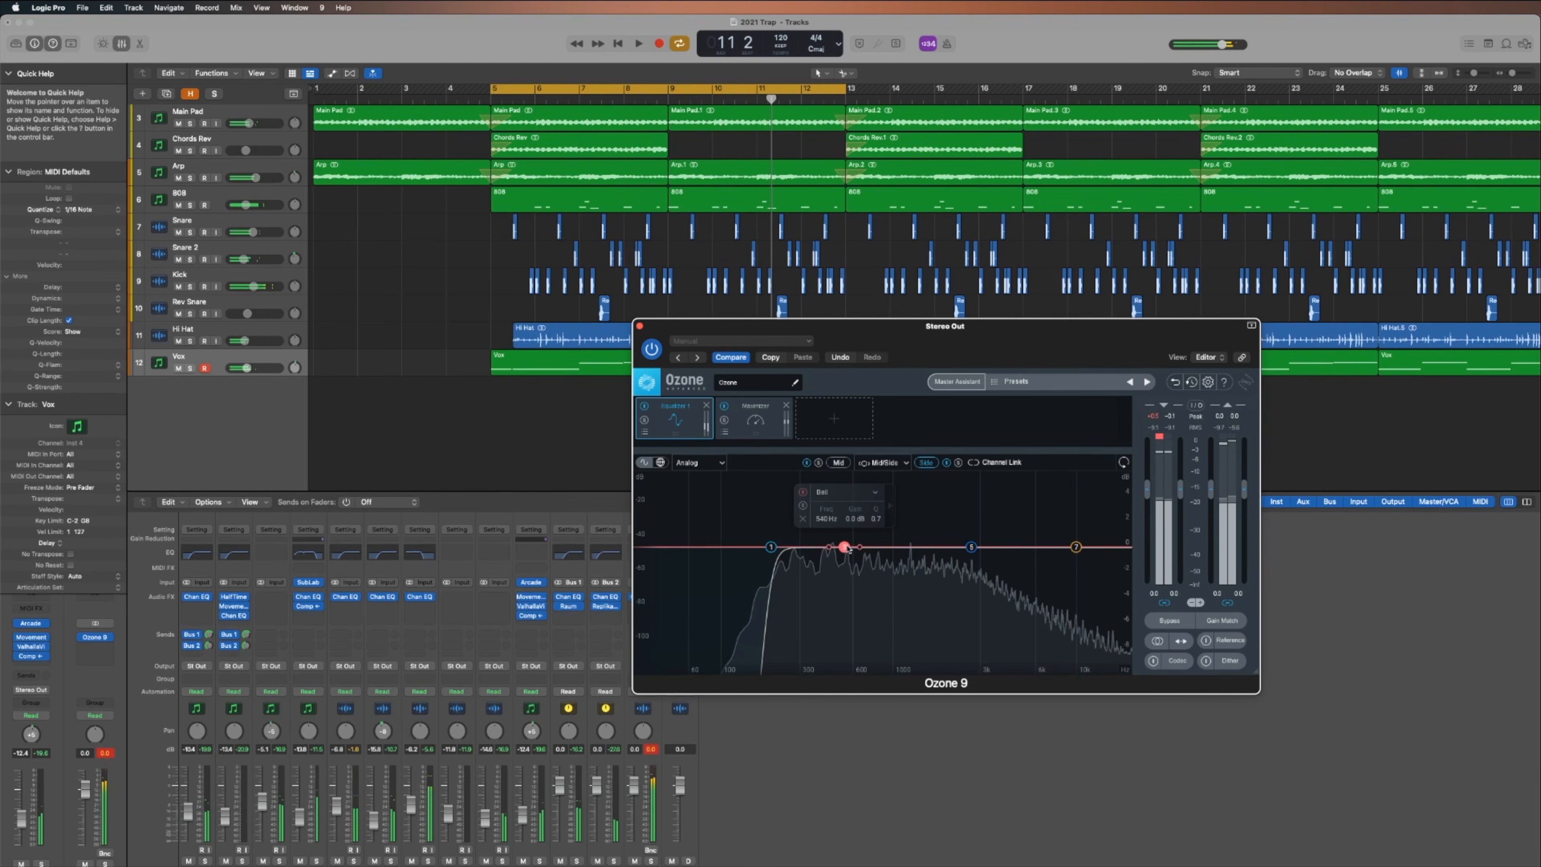
pyautogui.press('space')
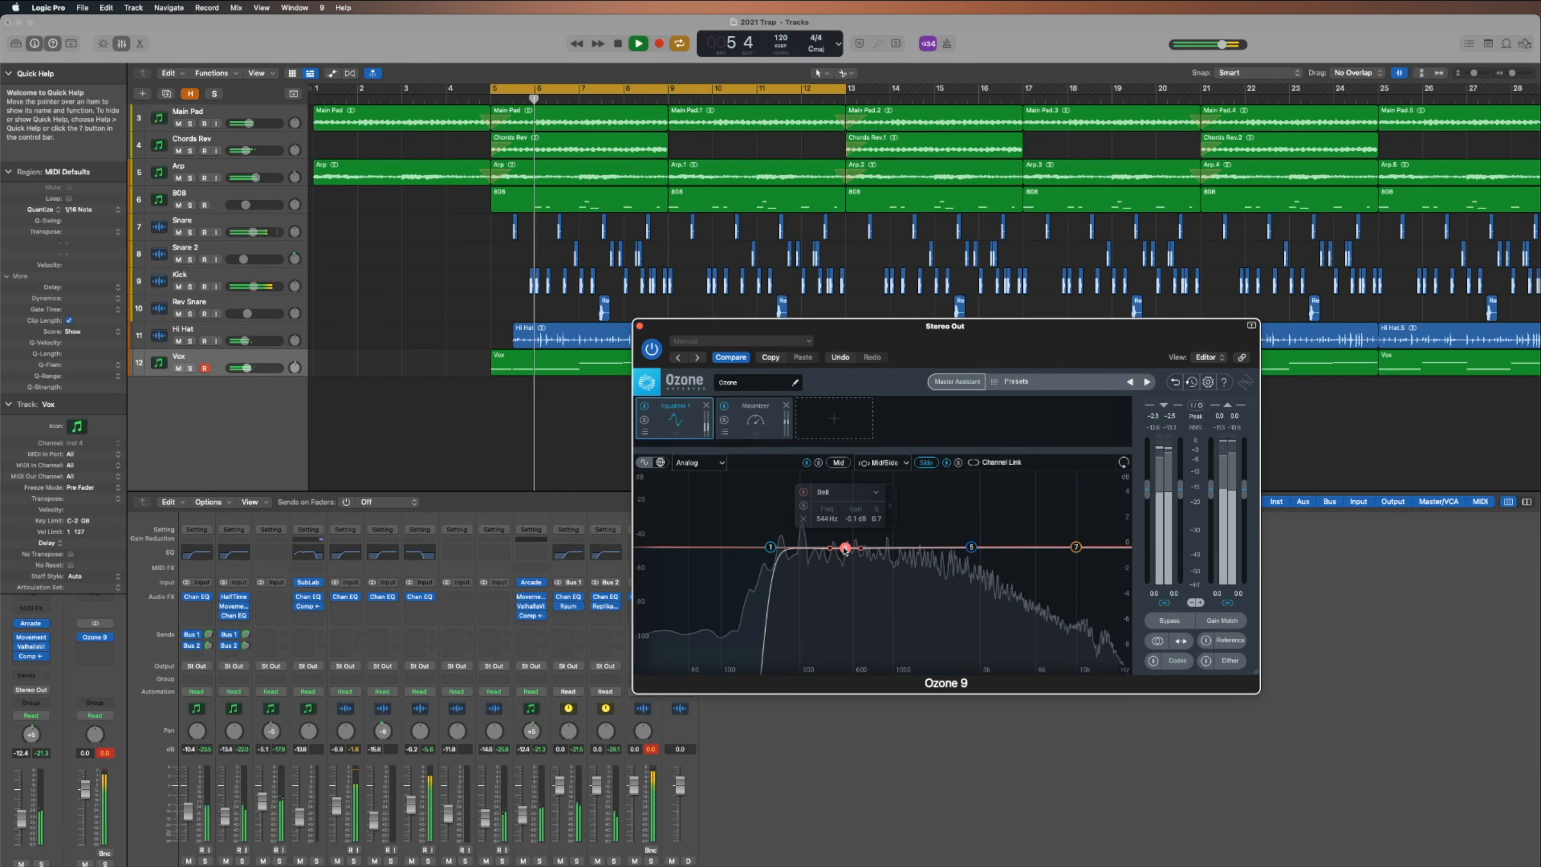
pyautogui.click(770, 547)
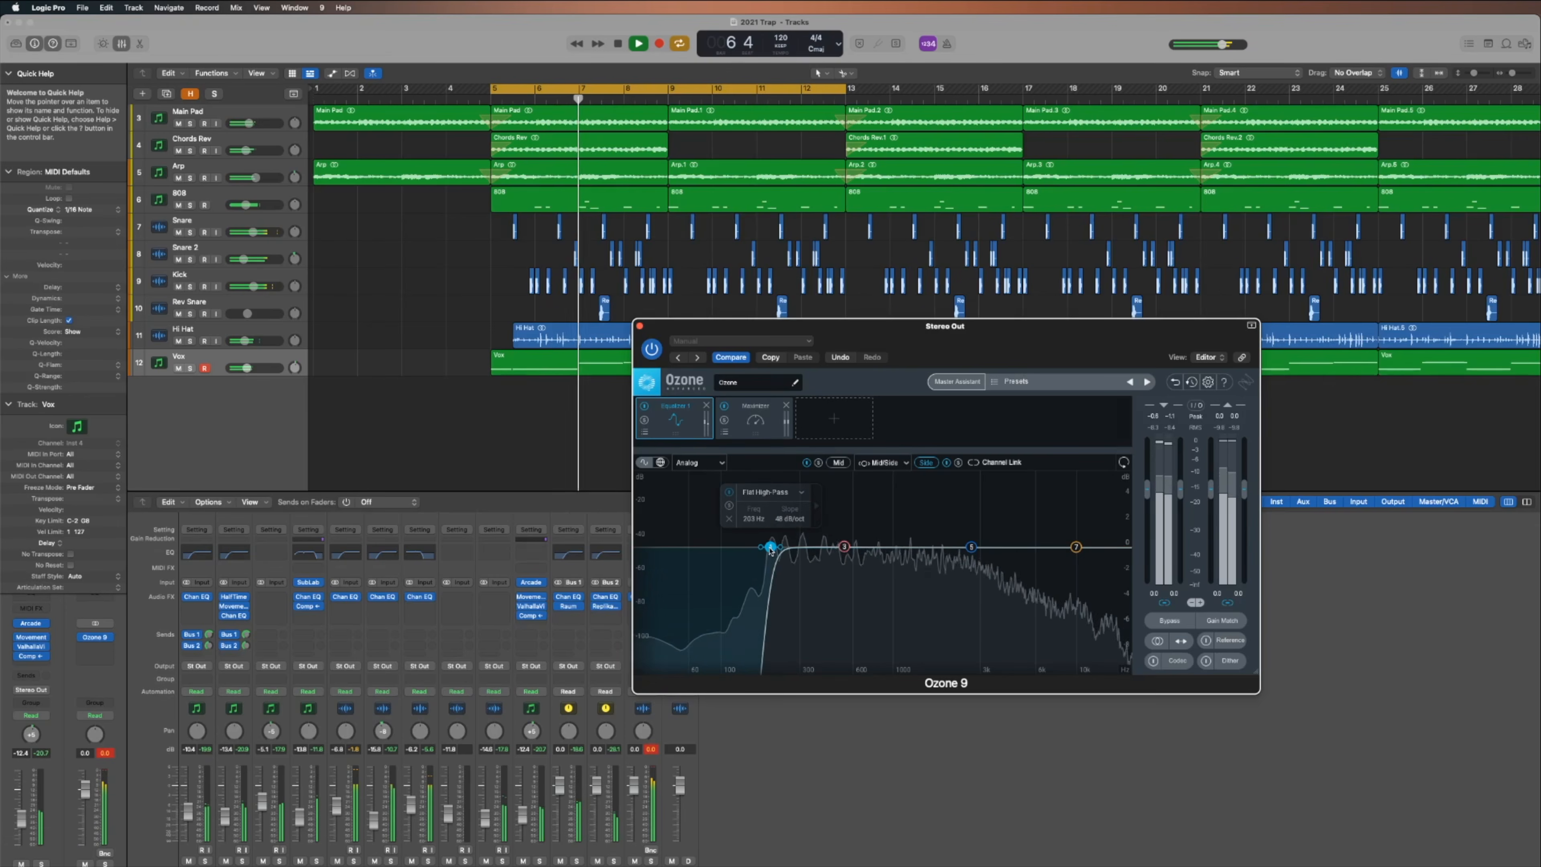
pyautogui.moveTo(770, 547)
pyautogui.mouseDown()
pyautogui.moveTo(690, 548)
pyautogui.moveTo(754, 550)
pyautogui.mouseUp()
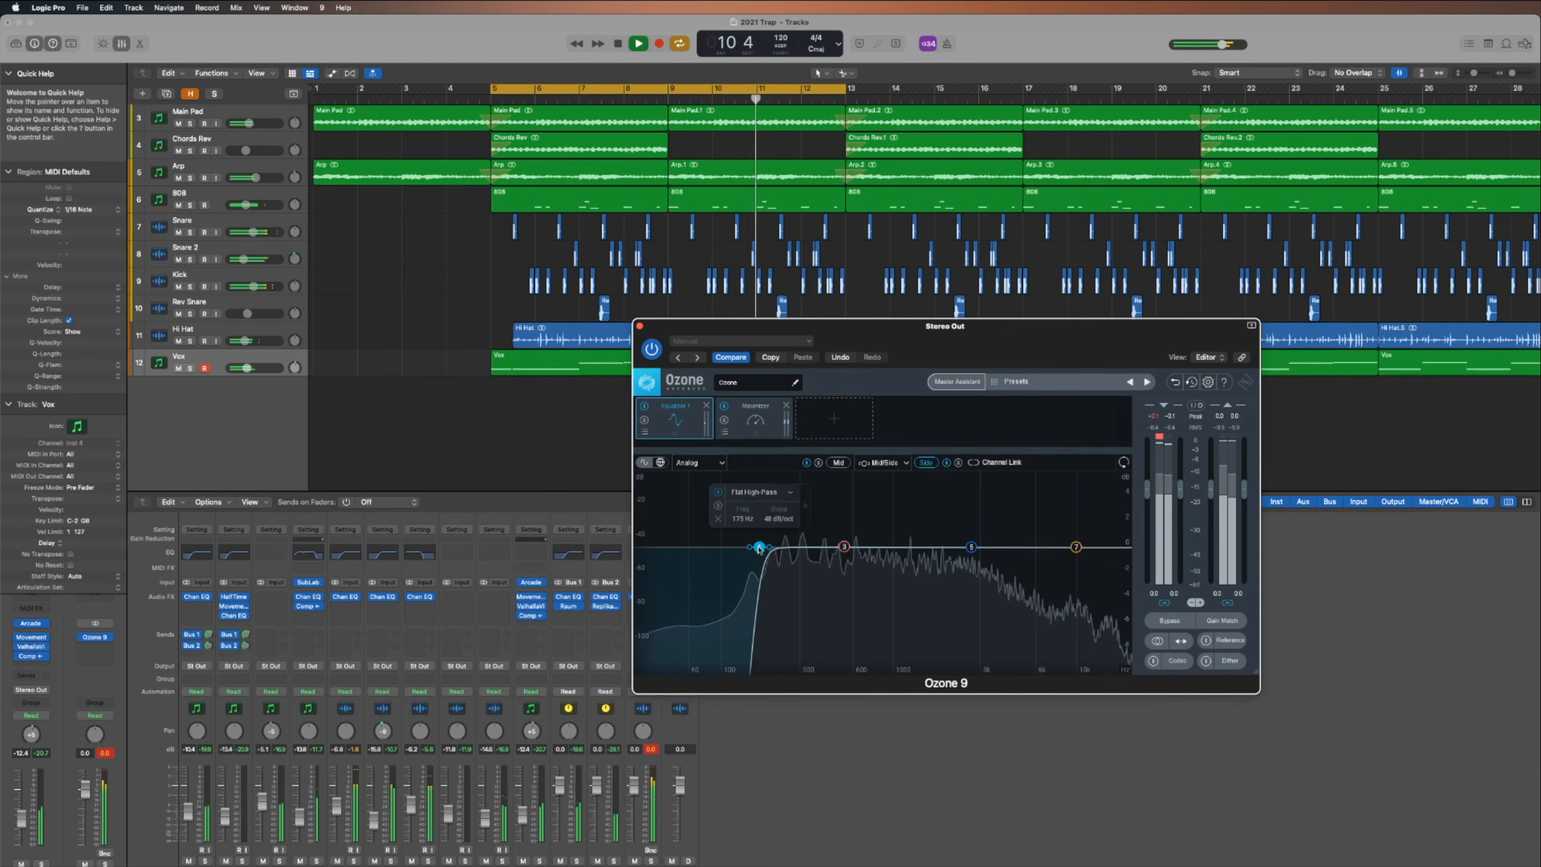
# - Apply gentle cuts to the Side channel's low-mid band and to its high-mid band near 3 kHz
pyautogui.moveTo(766, 548); pyautogui.dragTo(876, 558)
pyautogui.moveTo(971, 551)
pyautogui.mouseDown()
pyautogui.moveTo(996, 494)
pyautogui.moveTo(1012, 504)
pyautogui.moveTo(978, 561)
pyautogui.mouseUp()
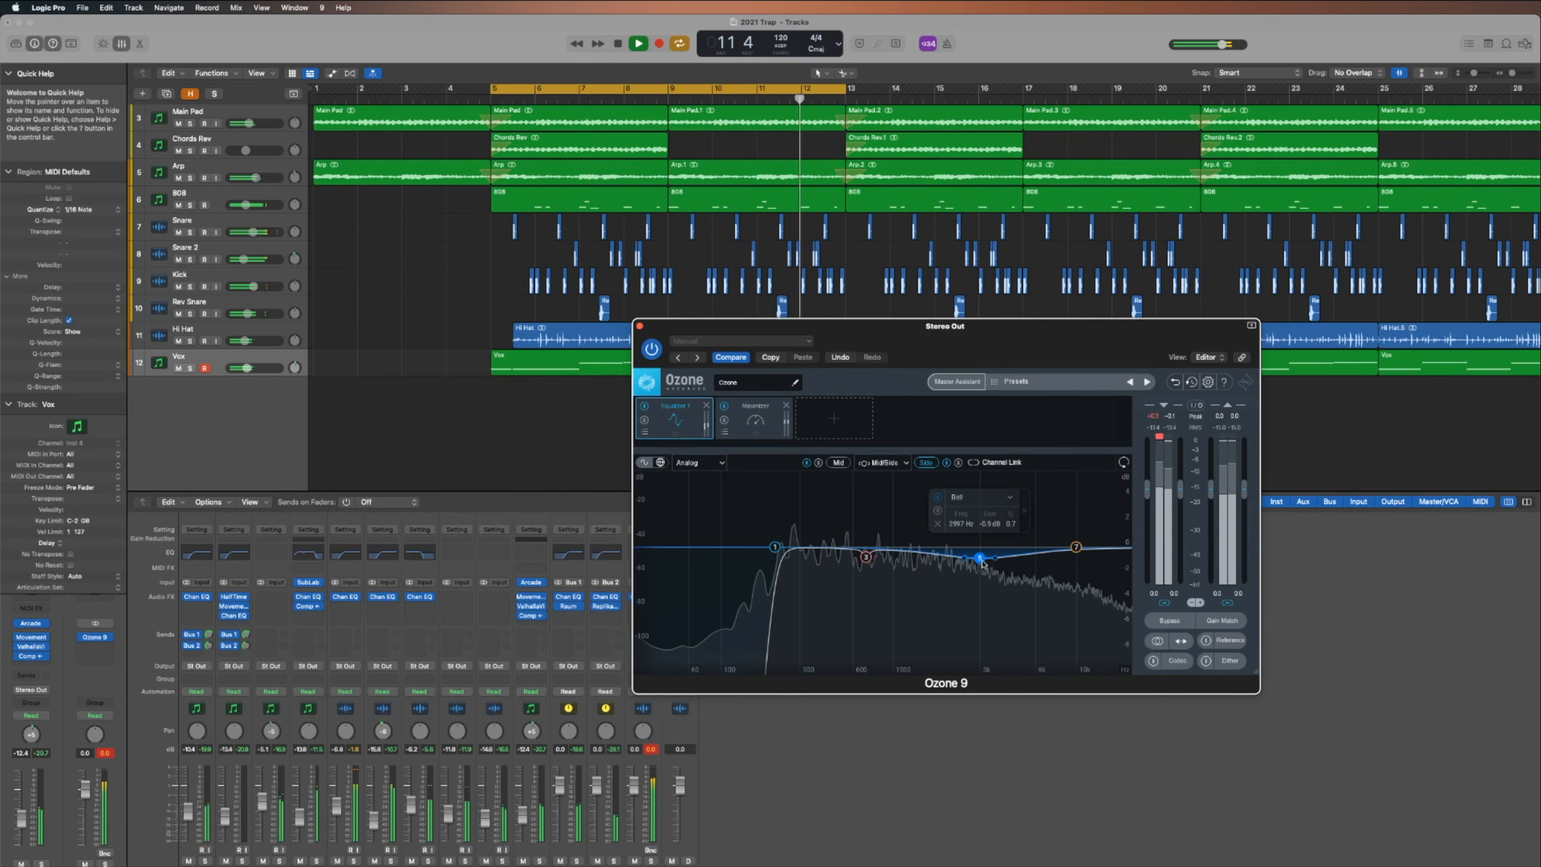
pyautogui.moveTo(991, 561); pyautogui.dragTo(989, 561)
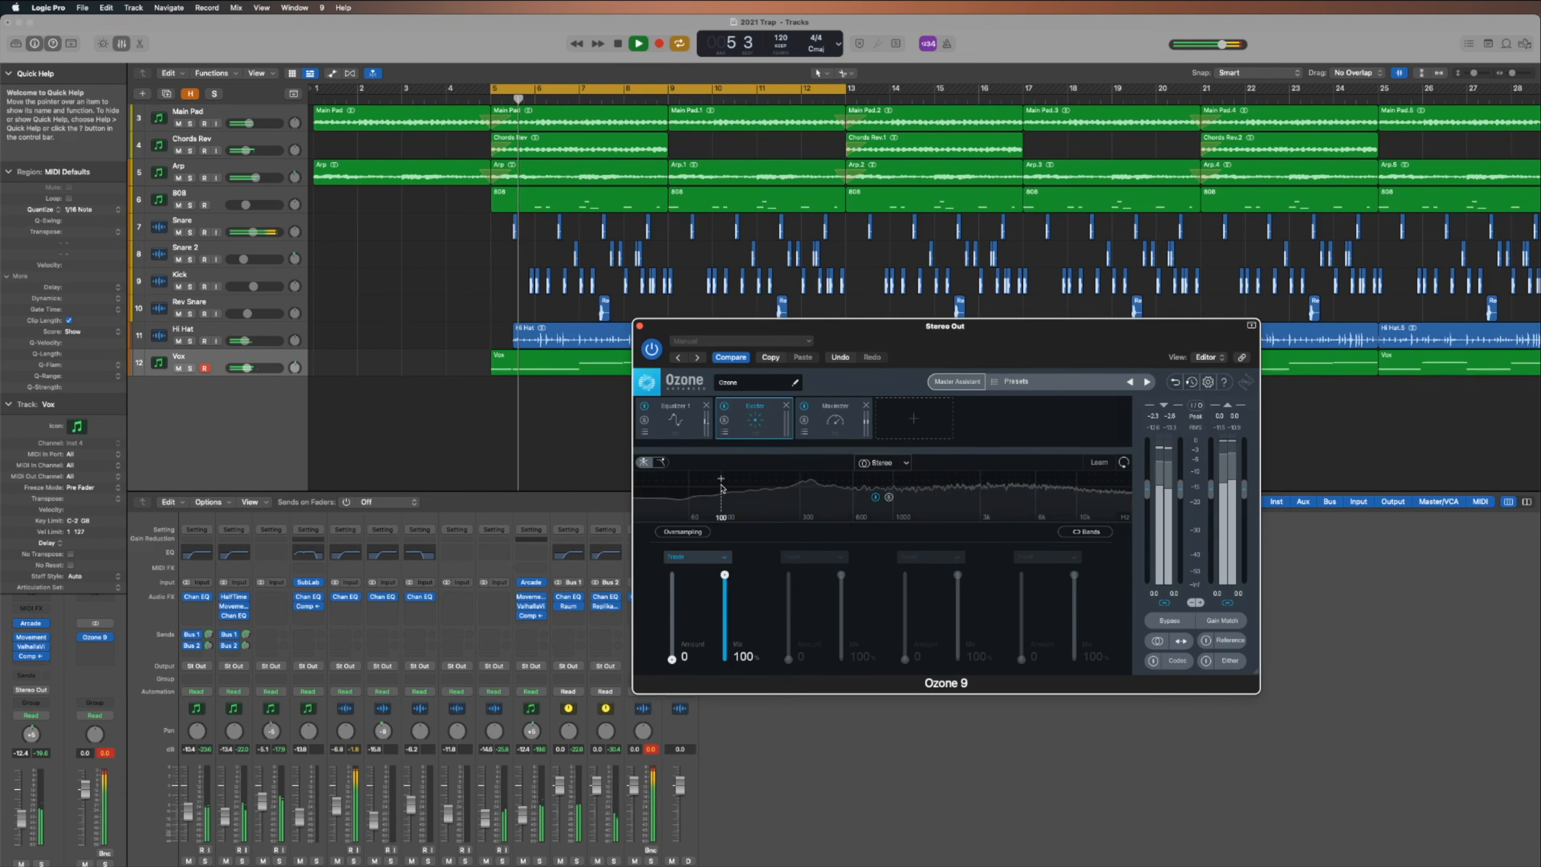
# - Split the Exciter into four bands and adjust the crossovers to about 200 Hz, 2 kHz and 8 kHz
pyautogui.click(721, 479)
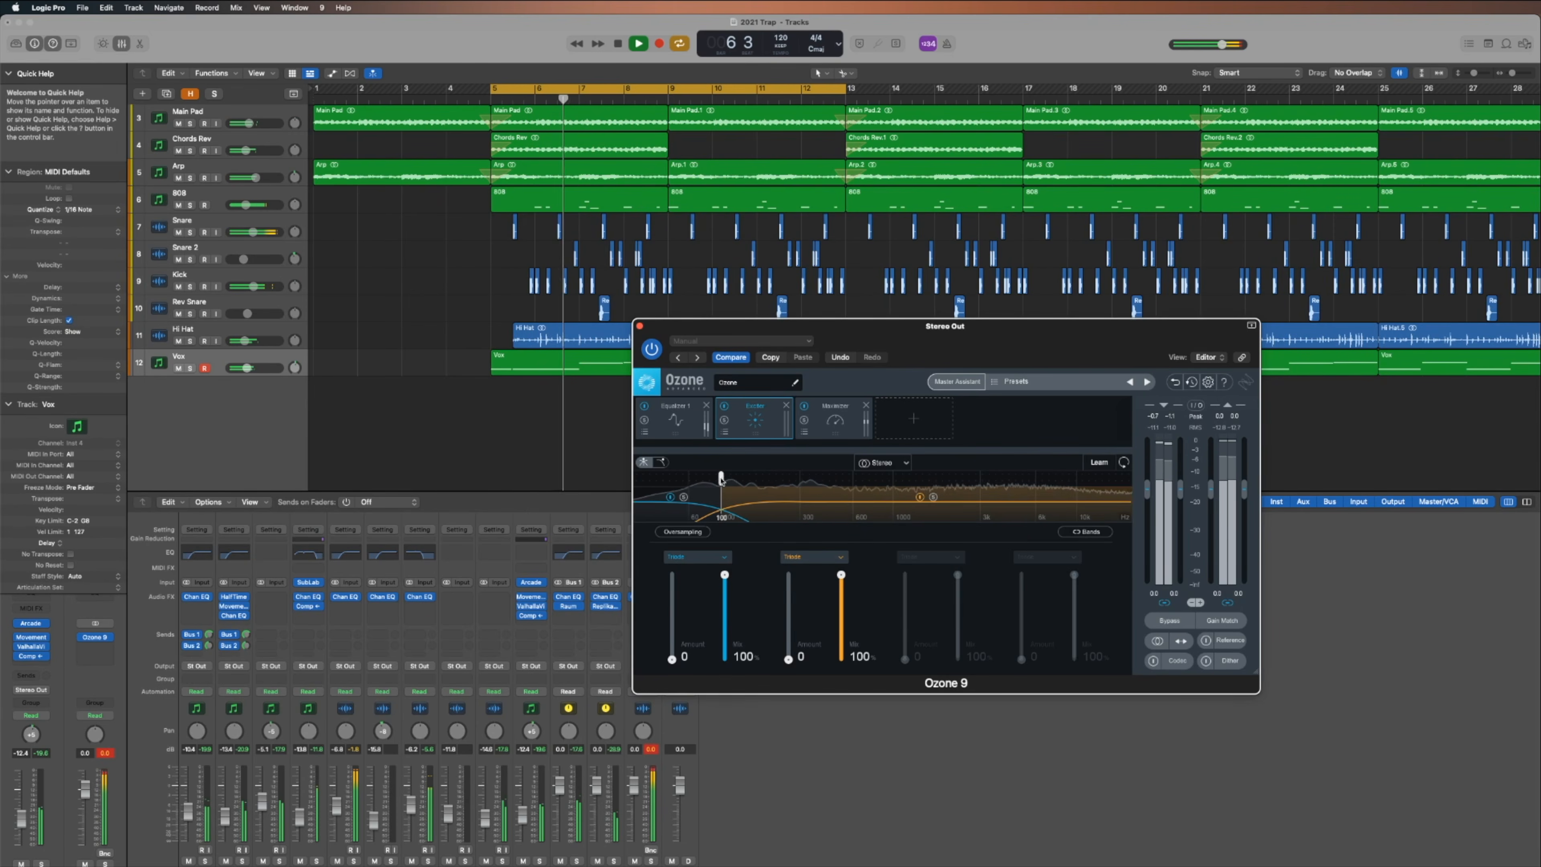
pyautogui.moveTo(721, 480); pyautogui.dragTo(800, 478)
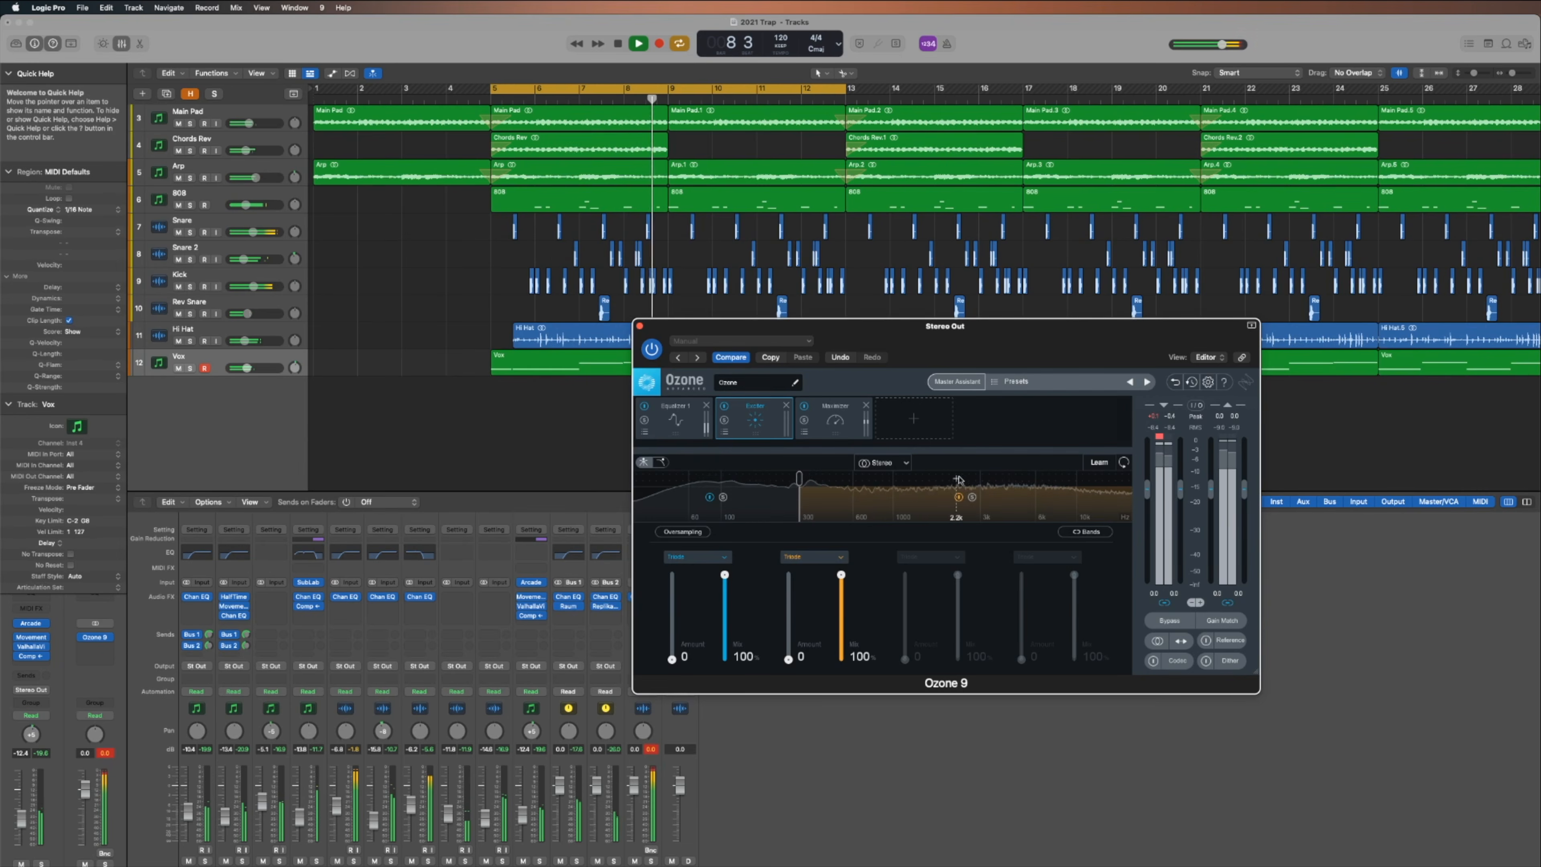
pyautogui.click(983, 481)
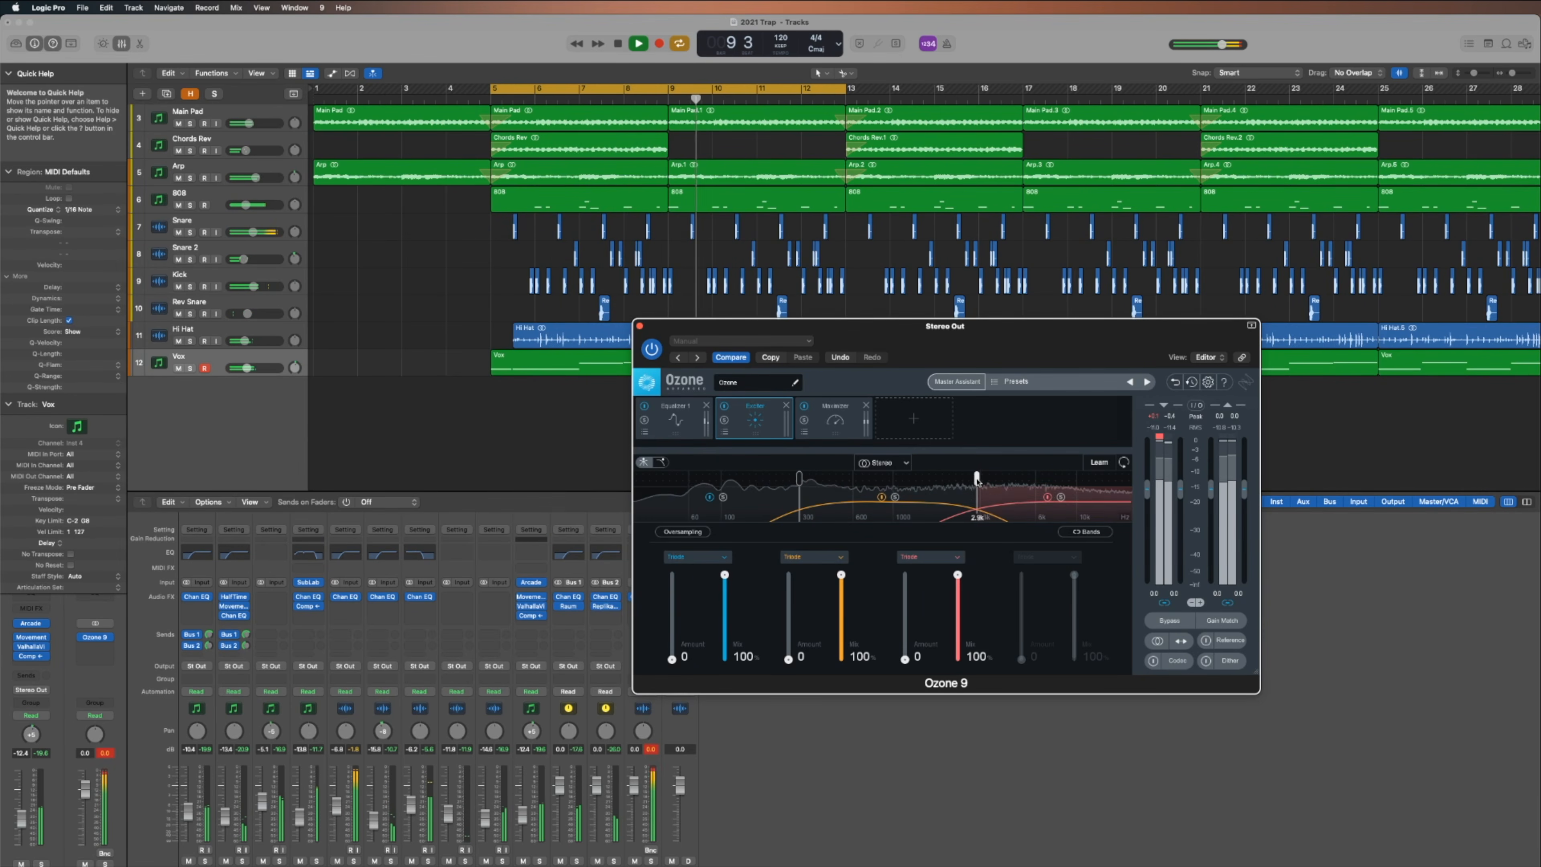
pyautogui.click(1076, 486)
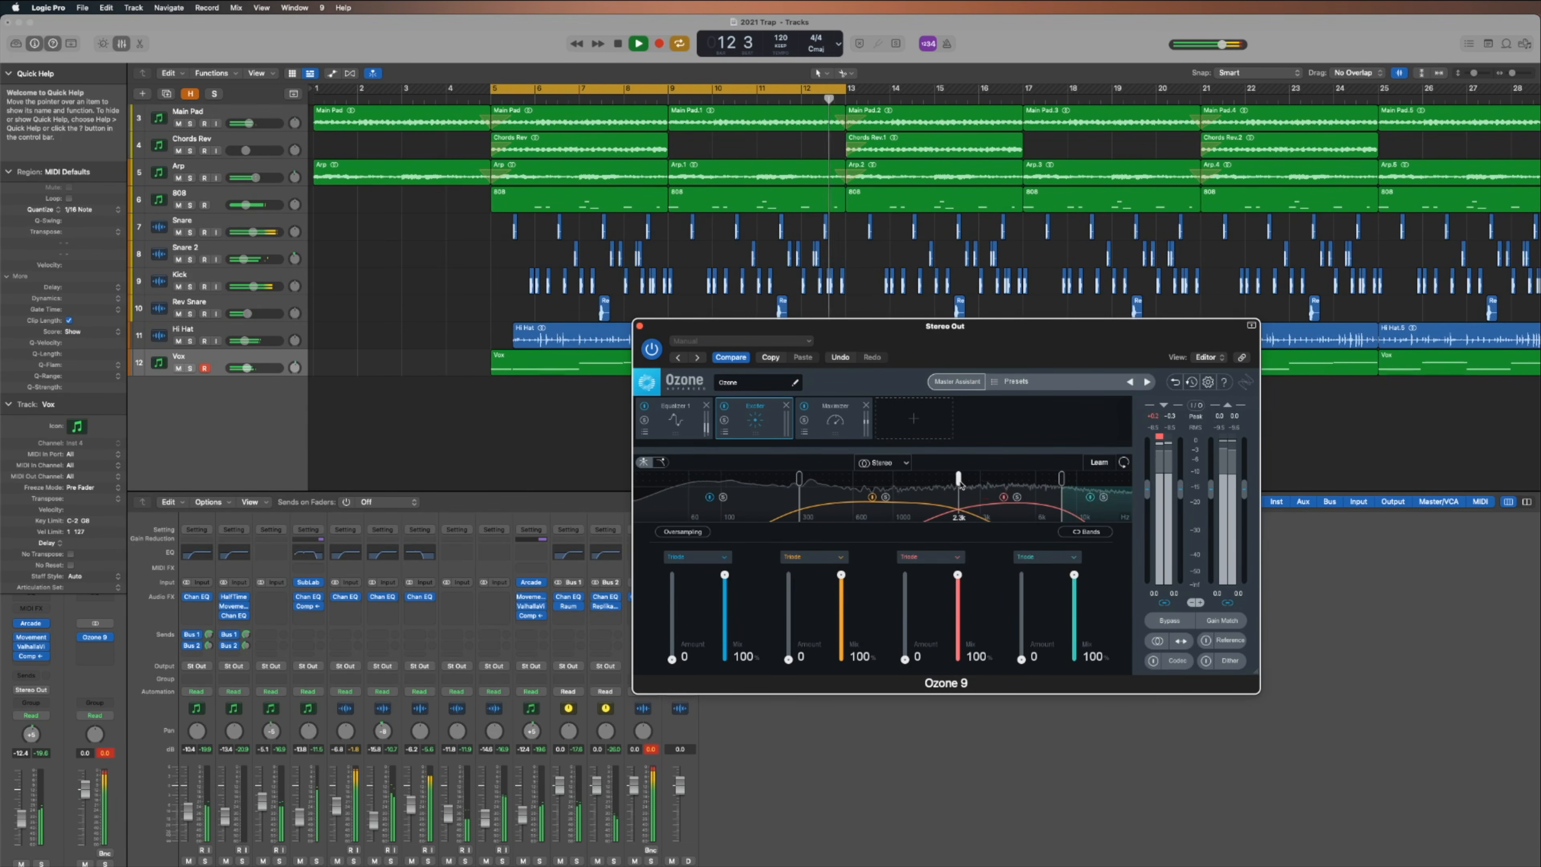
pyautogui.moveTo(954, 481); pyautogui.dragTo(952, 481)
pyautogui.moveTo(799, 479); pyautogui.dragTo(777, 478)
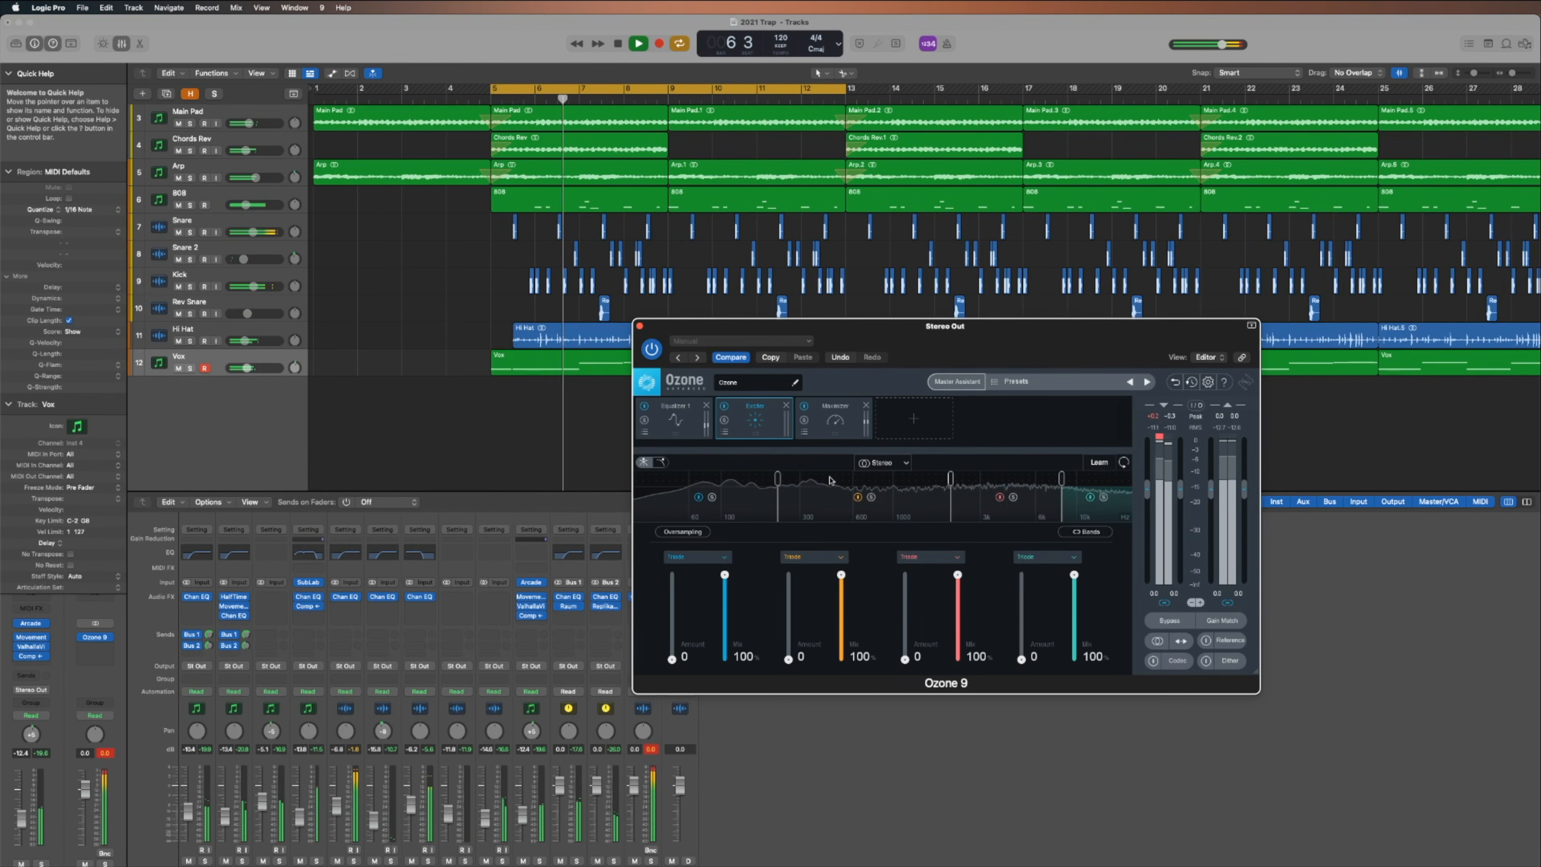
pyautogui.moveTo(953, 477); pyautogui.dragTo(949, 478)
pyautogui.moveTo(1064, 478); pyautogui.dragTo(1068, 478)
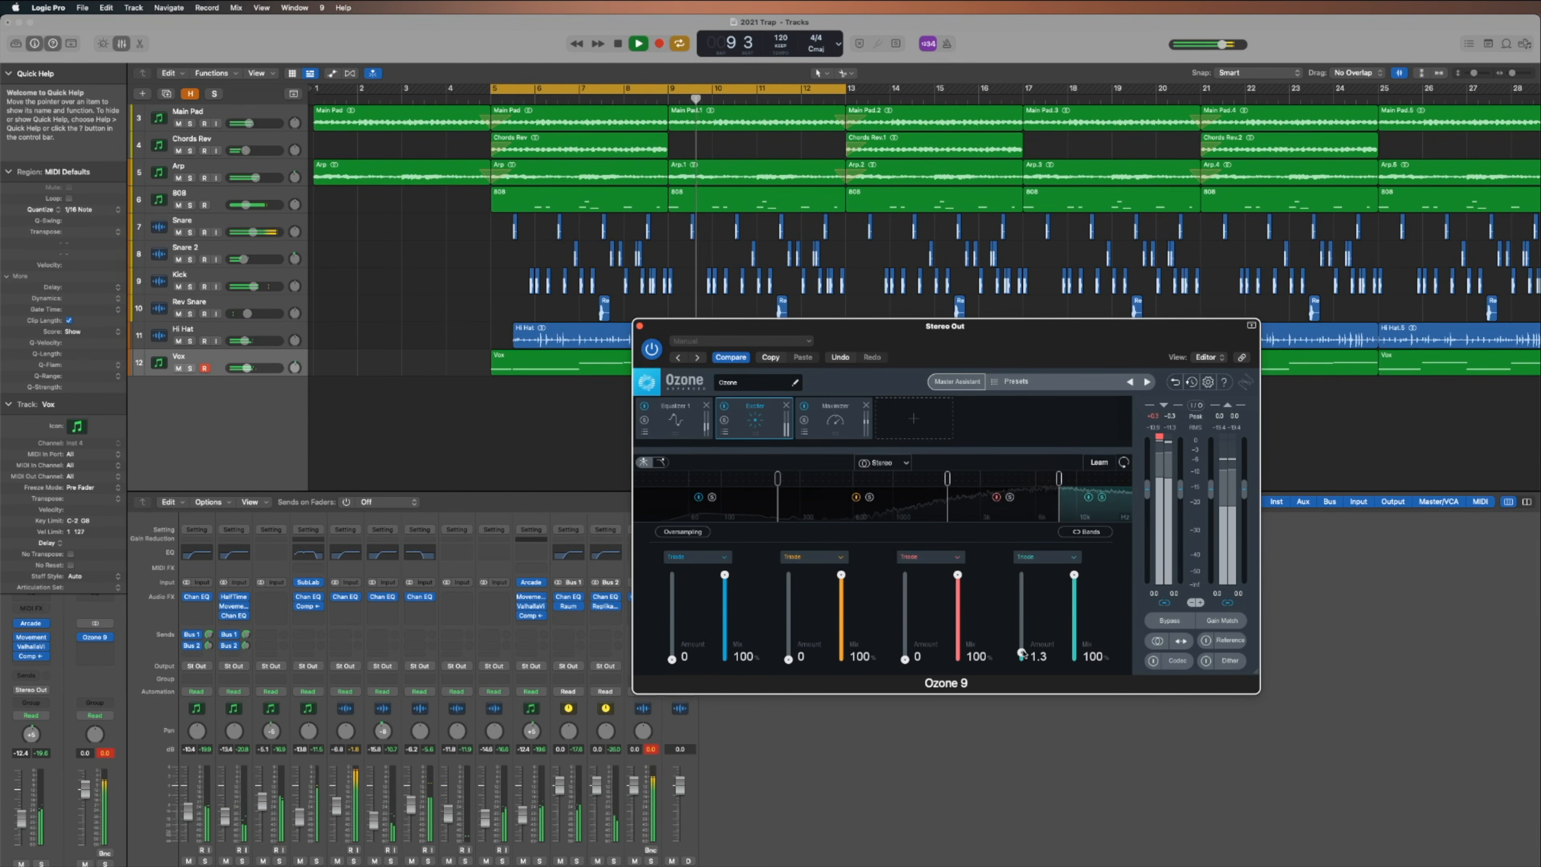
# - Set the Exciter's two highest bands to Retro, with amount 2.1 on the top band and 3.0 on the high-mid band
pyautogui.click(1071, 558)
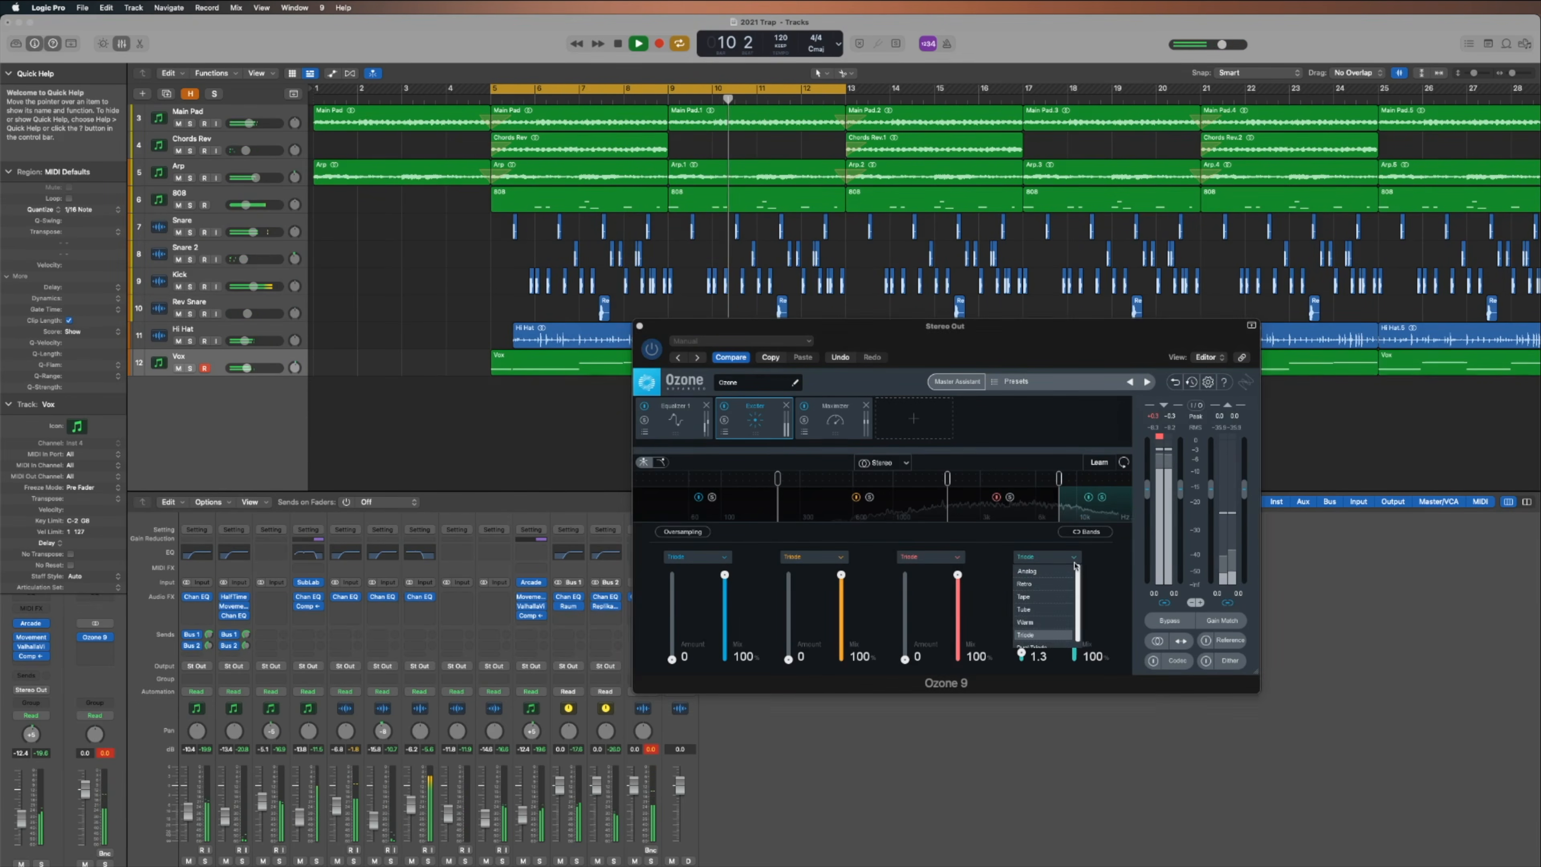
pyautogui.click(1054, 585)
pyautogui.moveTo(1025, 654)
pyautogui.mouseDown()
pyautogui.moveTo(1028, 604)
pyautogui.moveTo(1025, 647)
pyautogui.mouseUp()
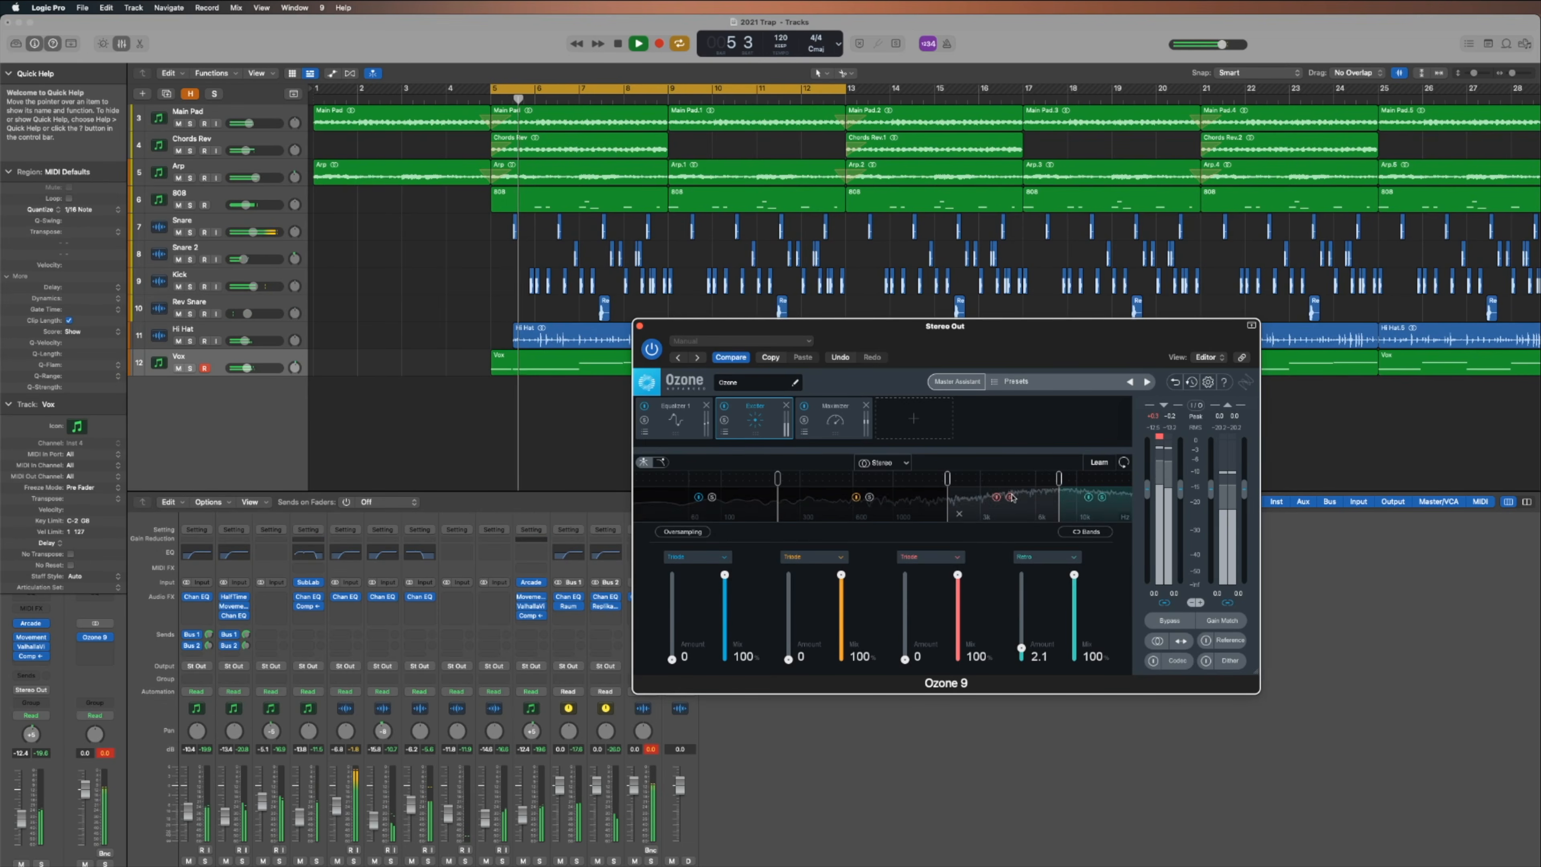
pyautogui.click(928, 557)
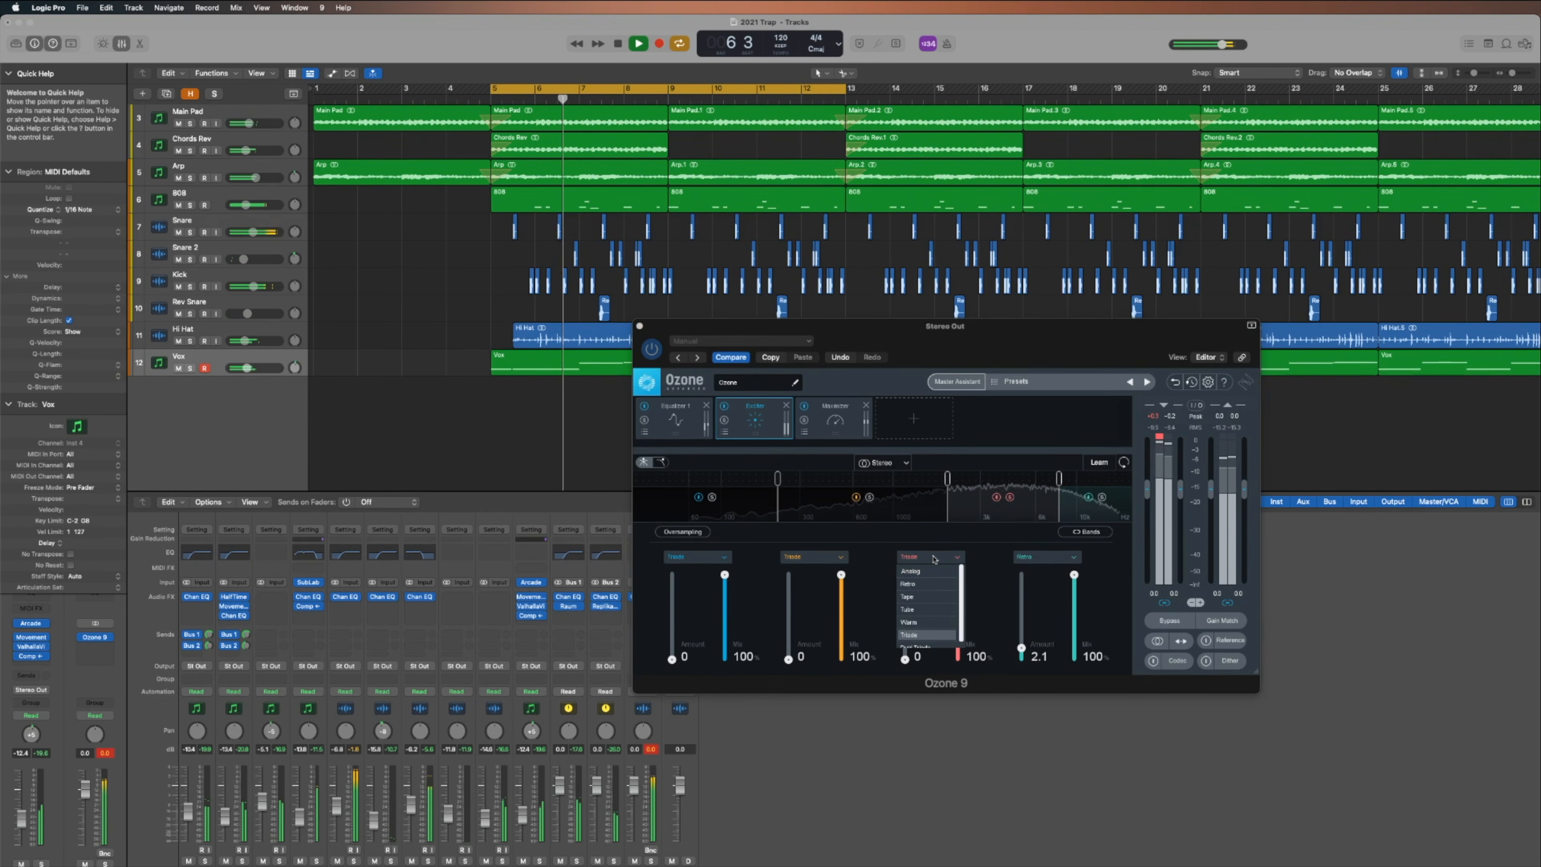
pyautogui.click(910, 584)
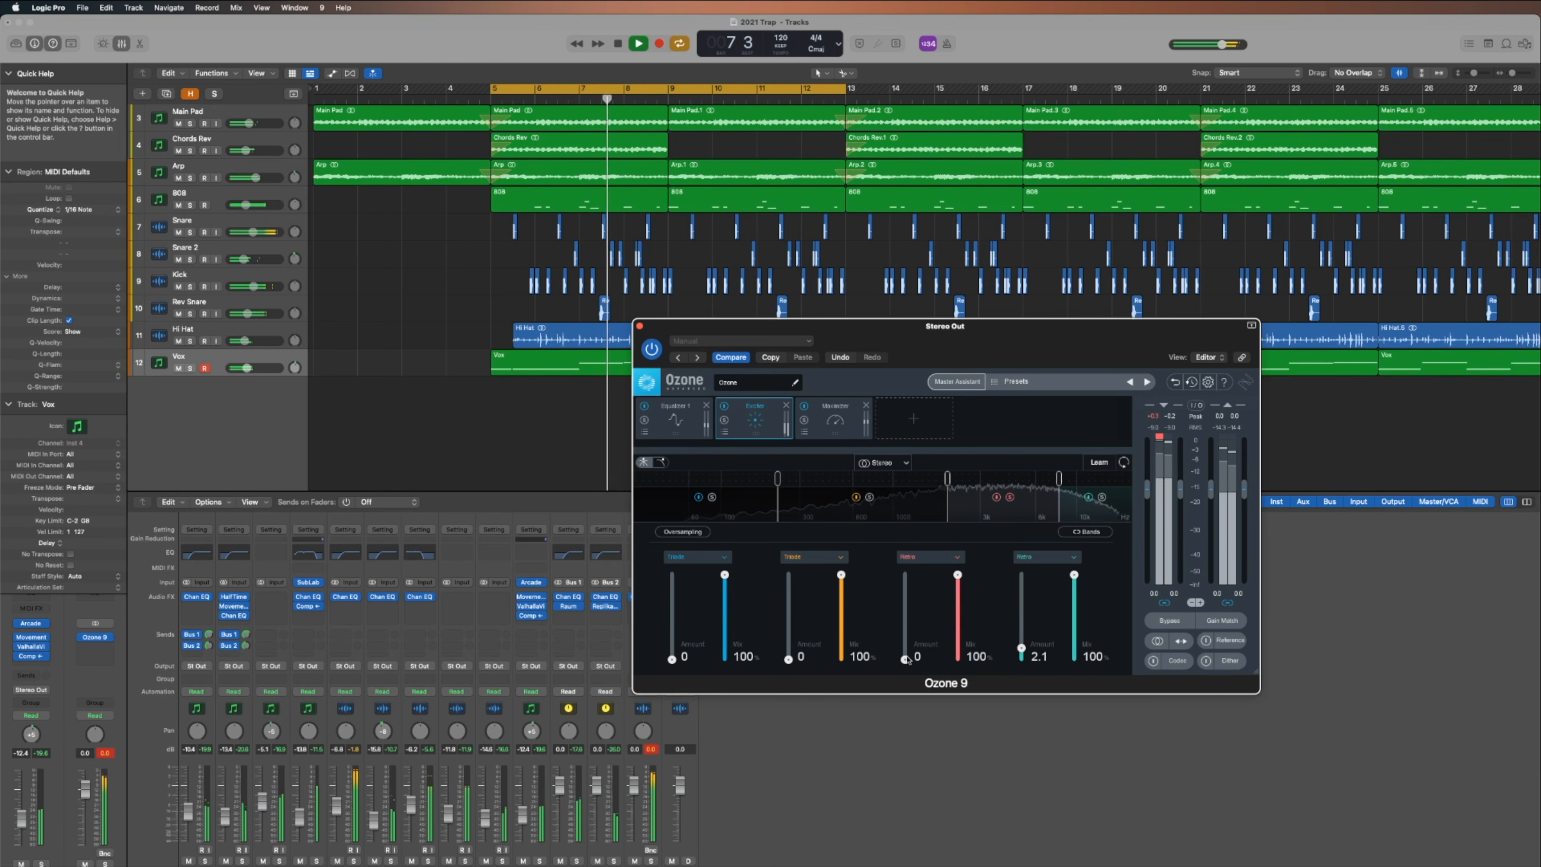
pyautogui.moveTo(906, 659)
pyautogui.mouseDown()
pyautogui.moveTo(906, 621)
pyautogui.moveTo(904, 640)
pyautogui.mouseUp()
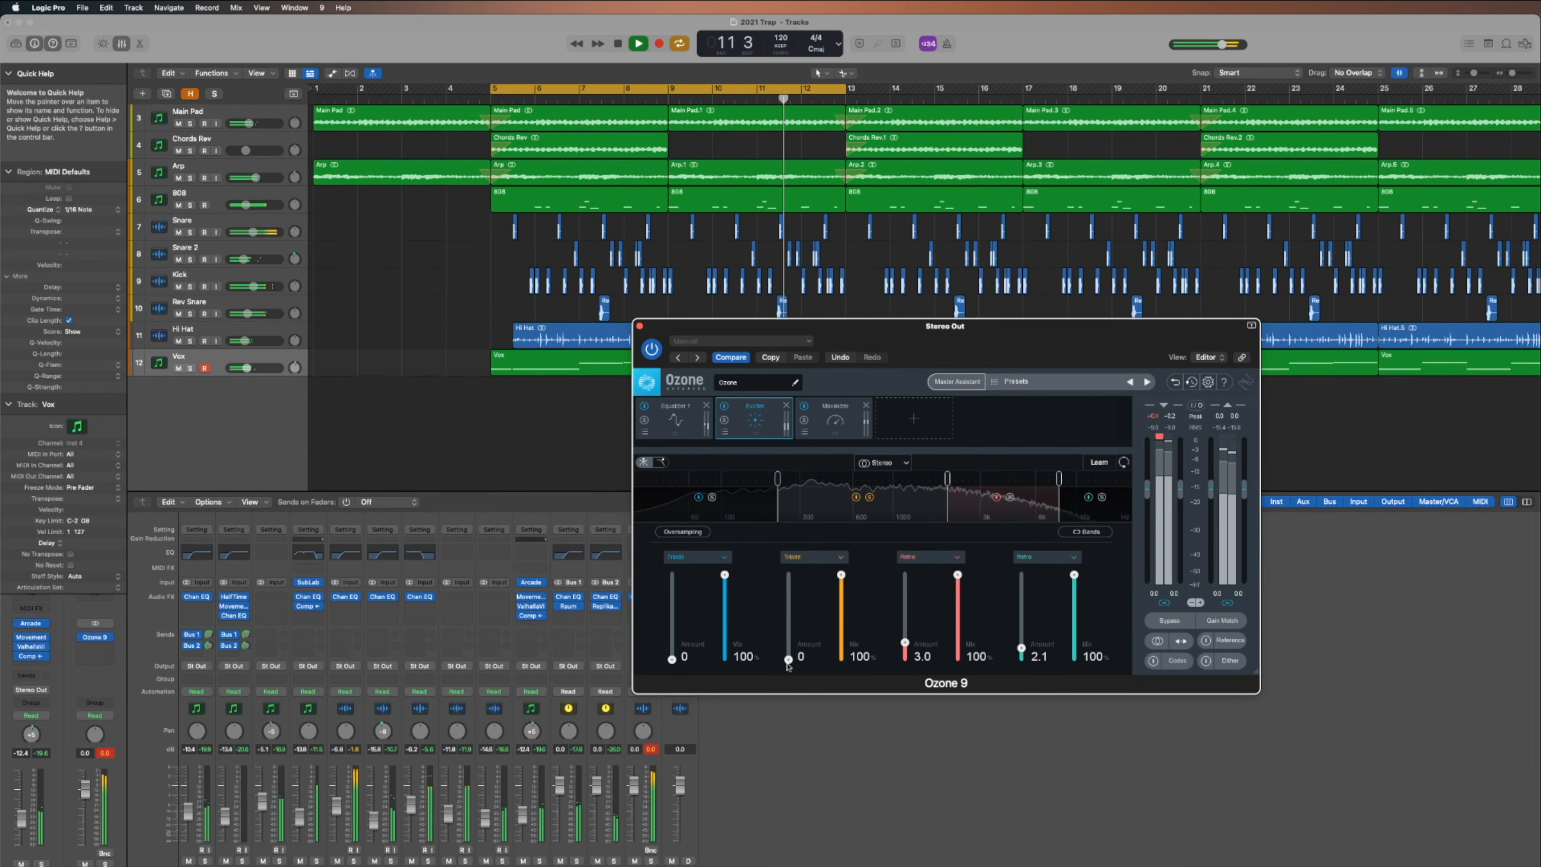
# - Set the Exciter's low-mid band to an amount of 2.0 in Retro mode
pyautogui.moveTo(791, 650); pyautogui.dragTo(791, 647)
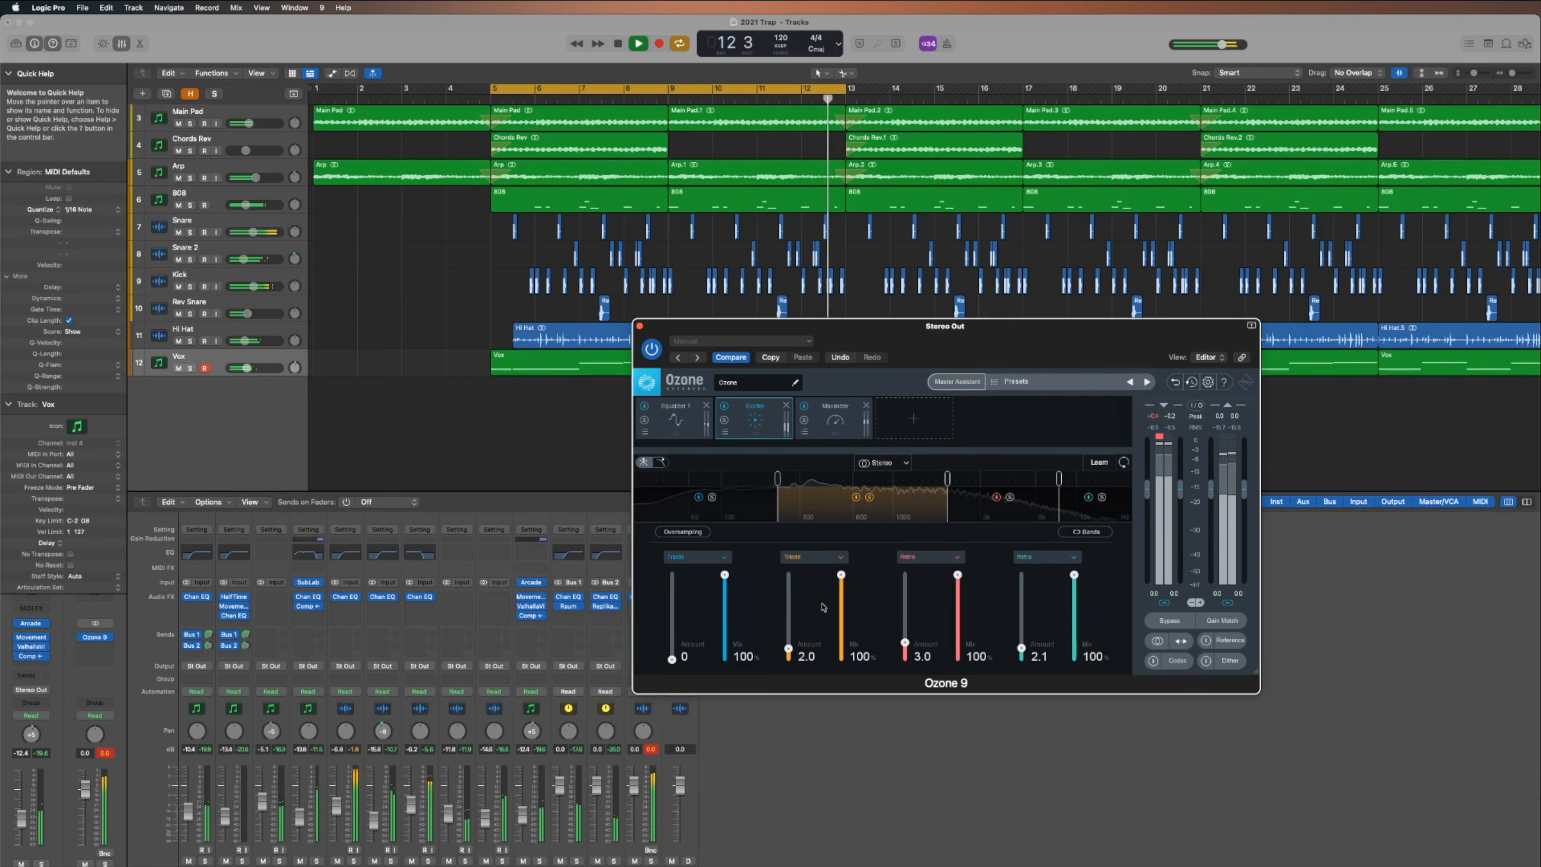
pyautogui.click(828, 561)
pyautogui.click(807, 568)
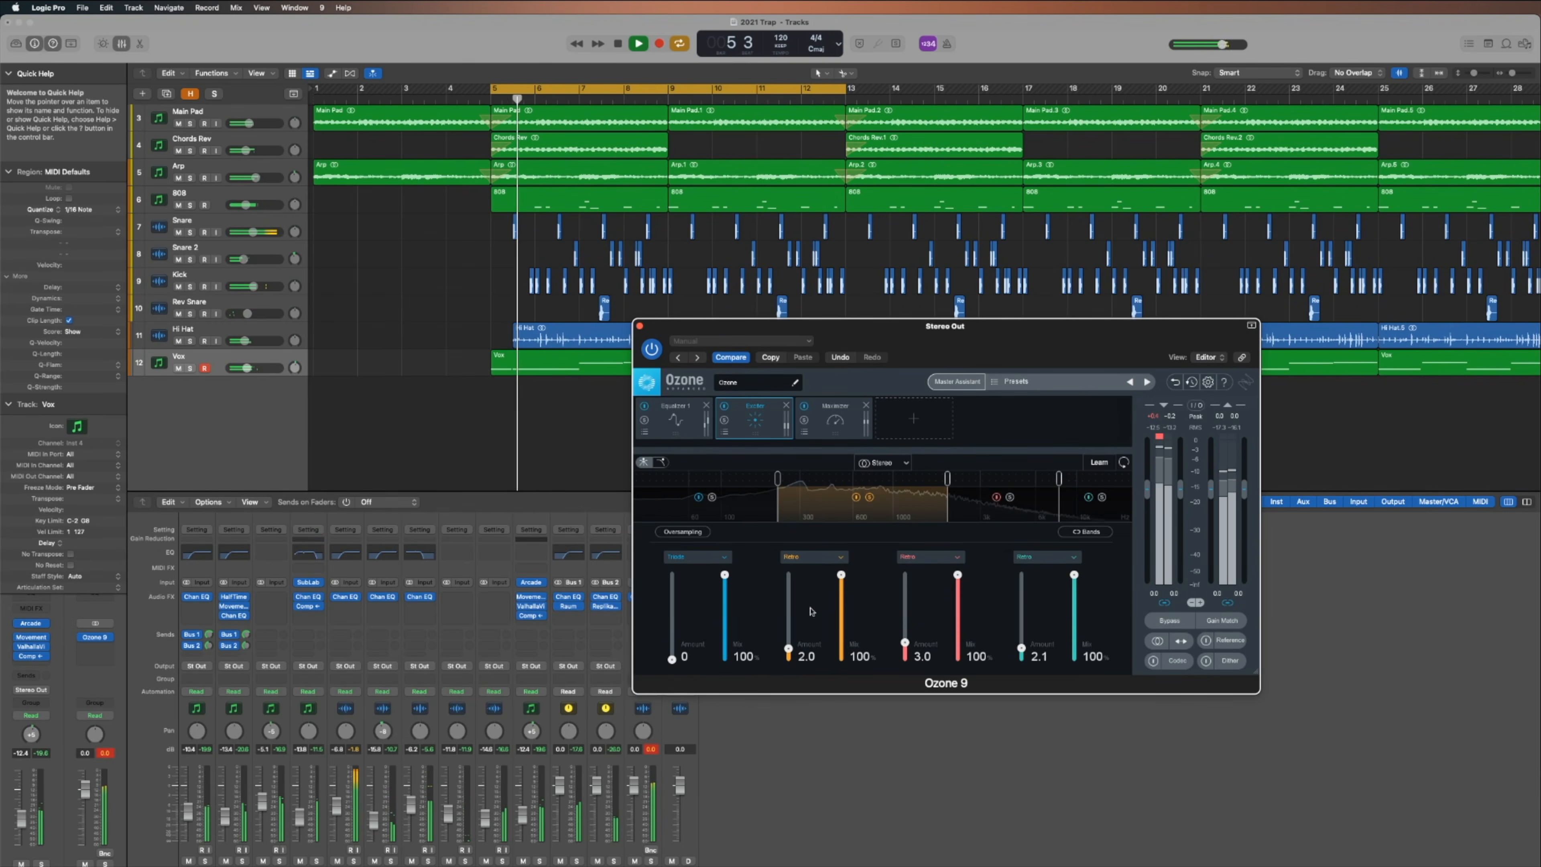
# - Lower the amount of the Exciter's low-mid band slightly below 2.0
pyautogui.moveTo(791, 651); pyautogui.dragTo(792, 657)
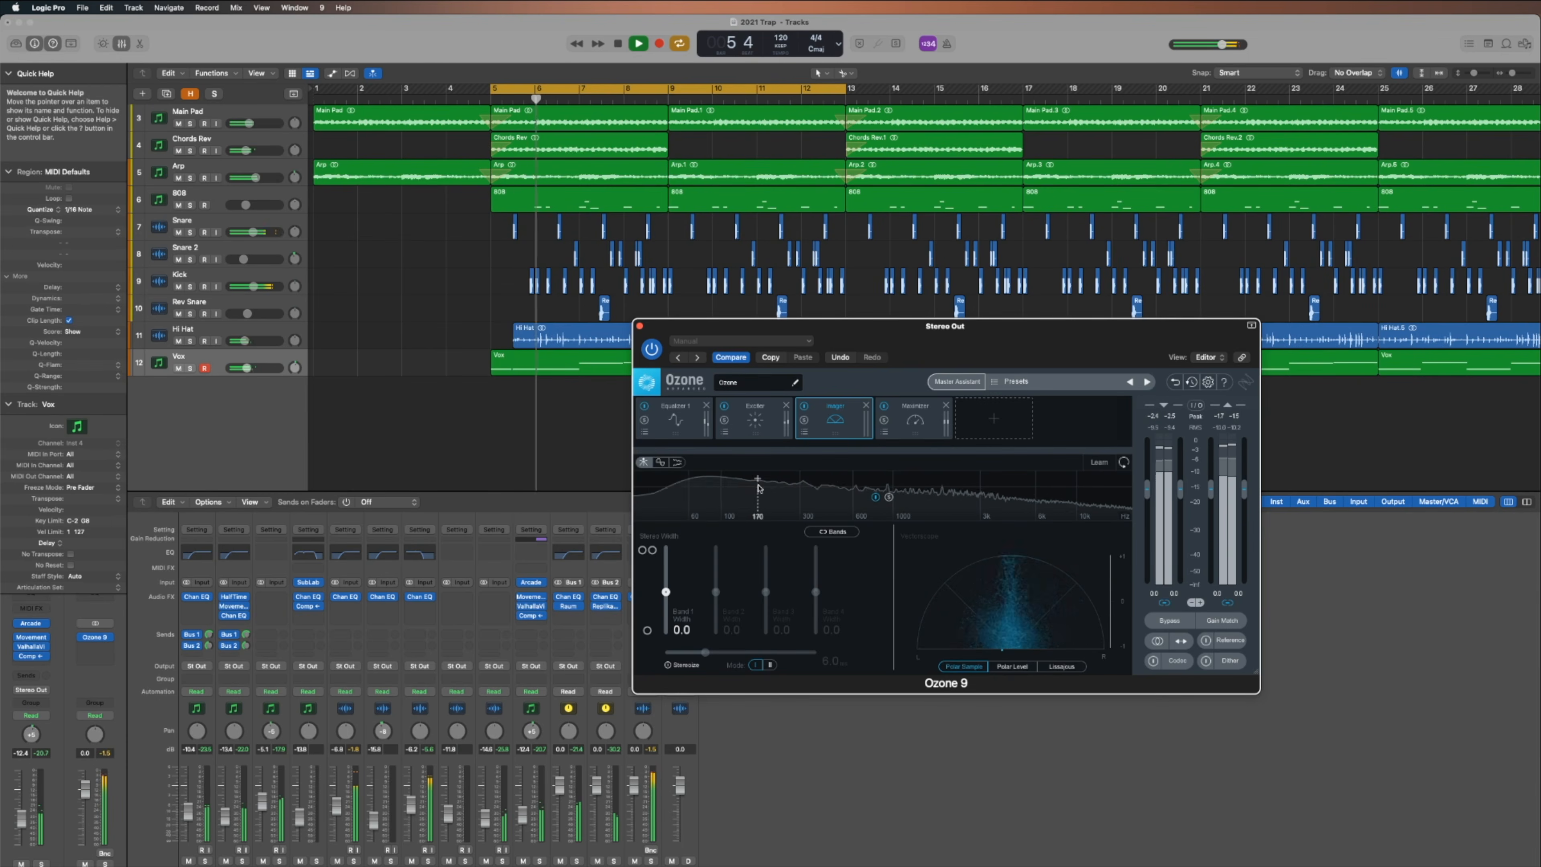
# - Split the Imager into four bands and adjust the crossovers to about 180 Hz, 800 Hz and 6 kHz
pyautogui.click(763, 479)
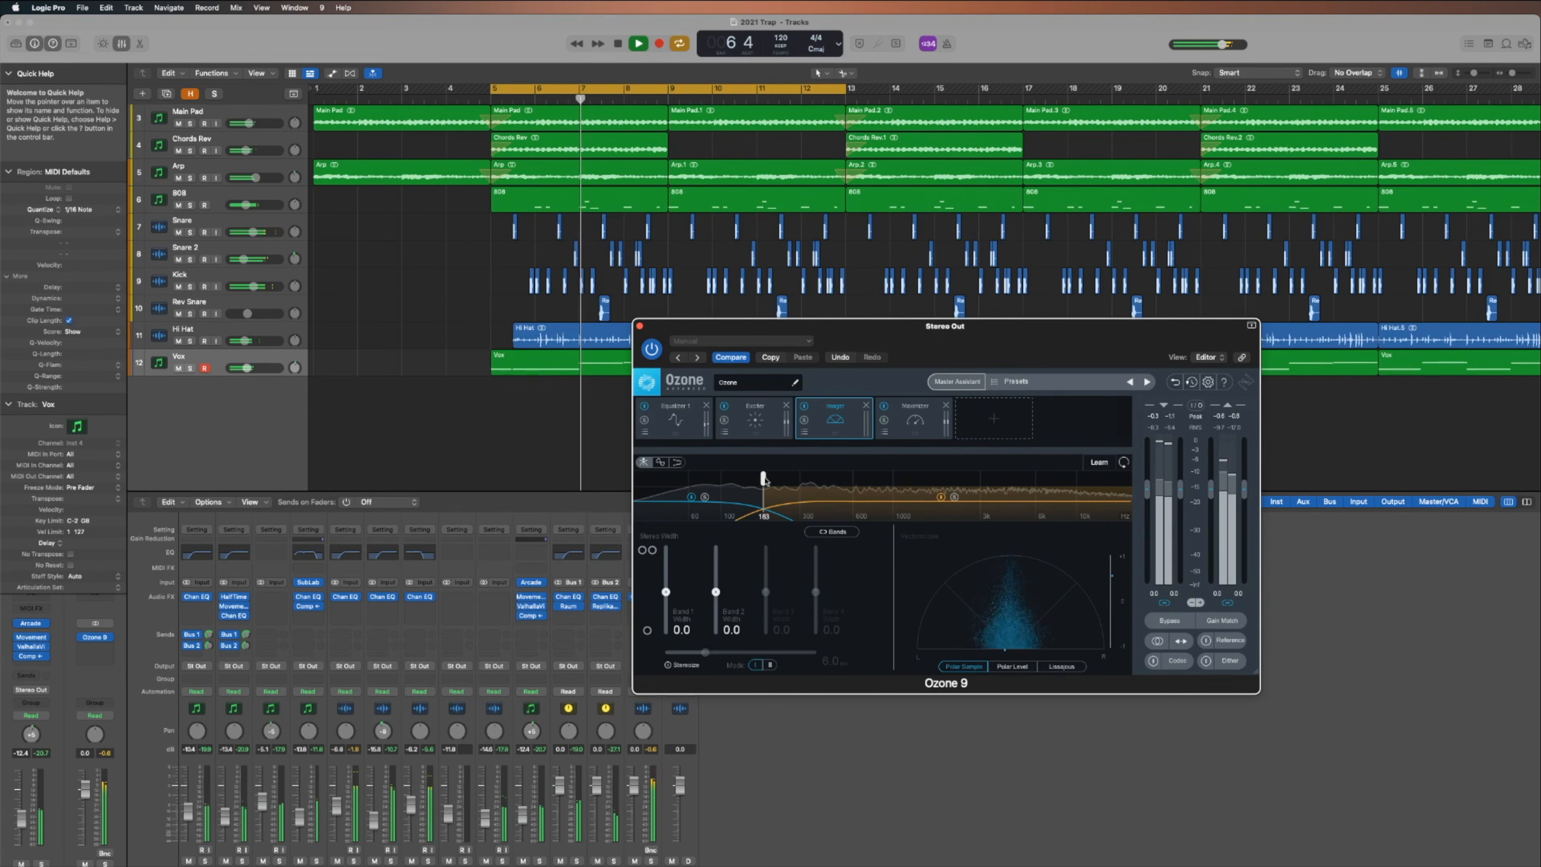
pyautogui.click(854, 480)
pyautogui.click(983, 479)
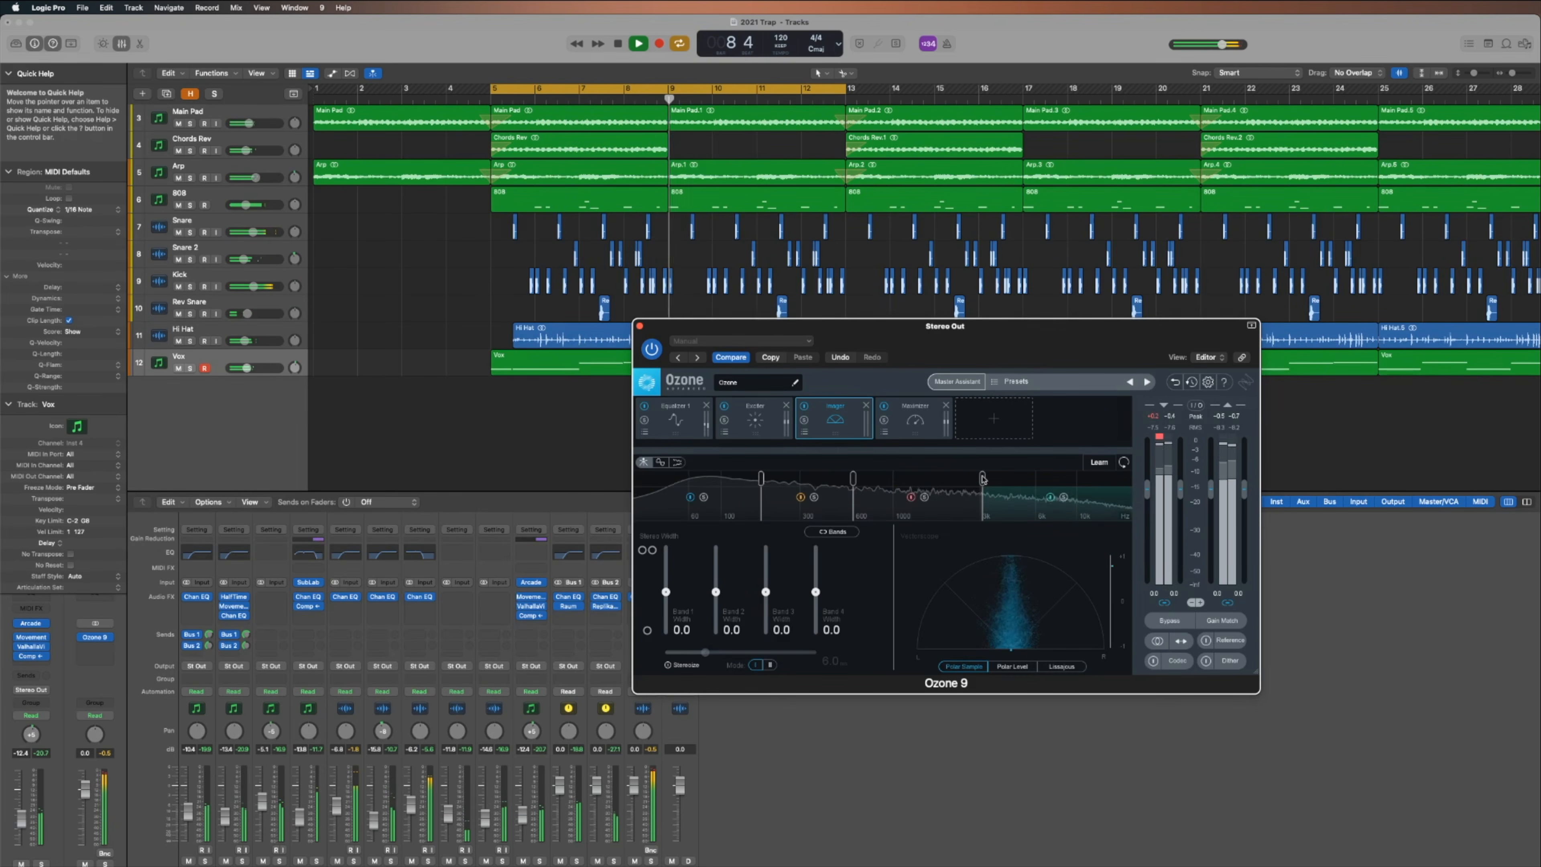
pyautogui.moveTo(984, 480); pyautogui.dragTo(990, 480)
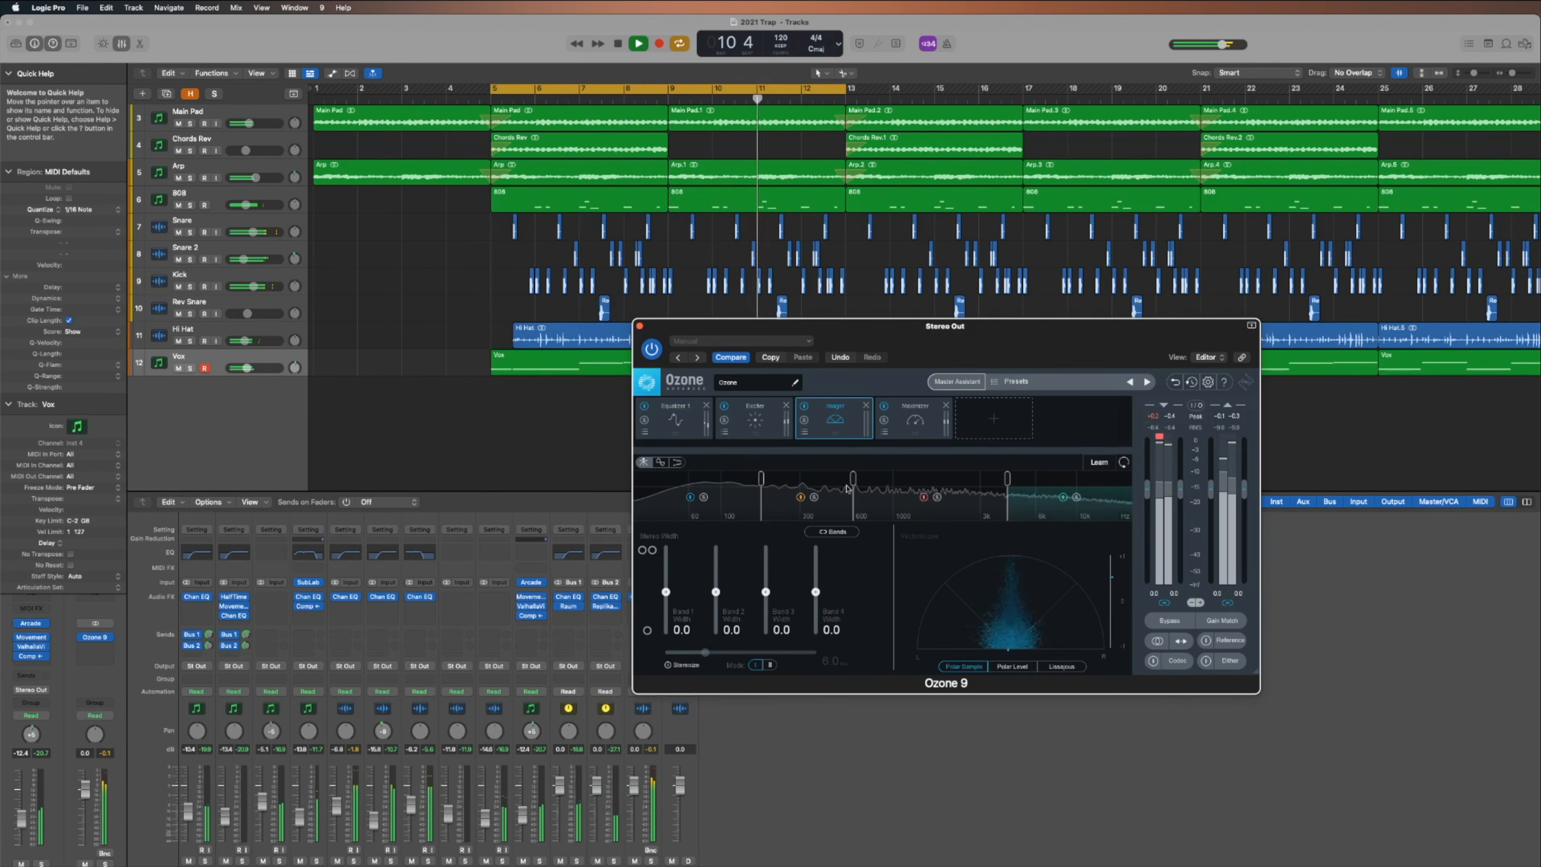
pyautogui.moveTo(854, 479); pyautogui.dragTo(883, 484)
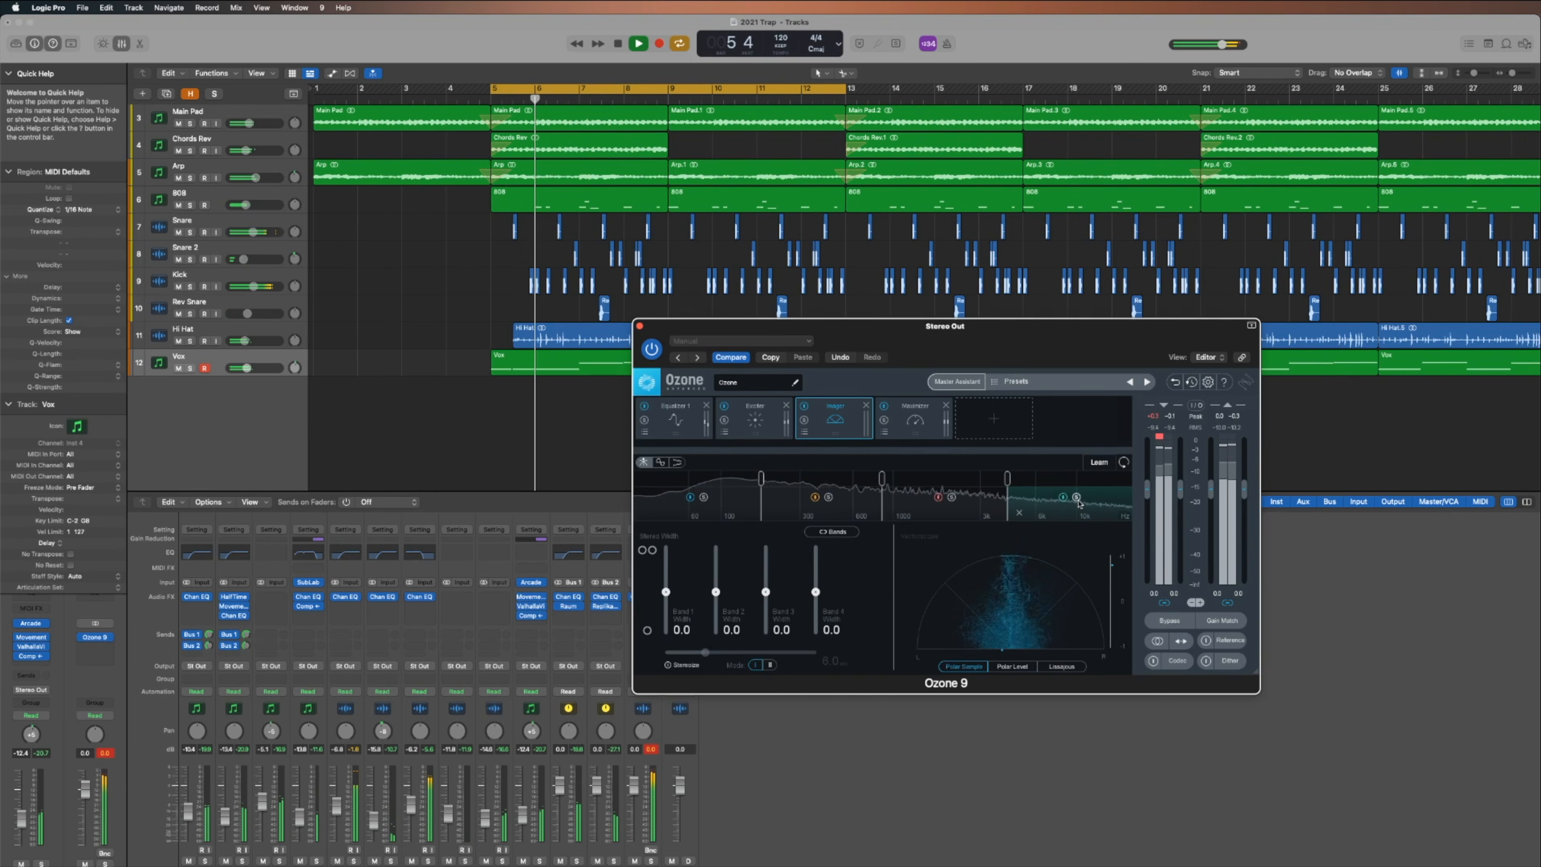
pyautogui.moveTo(1007, 480); pyautogui.dragTo(1029, 489)
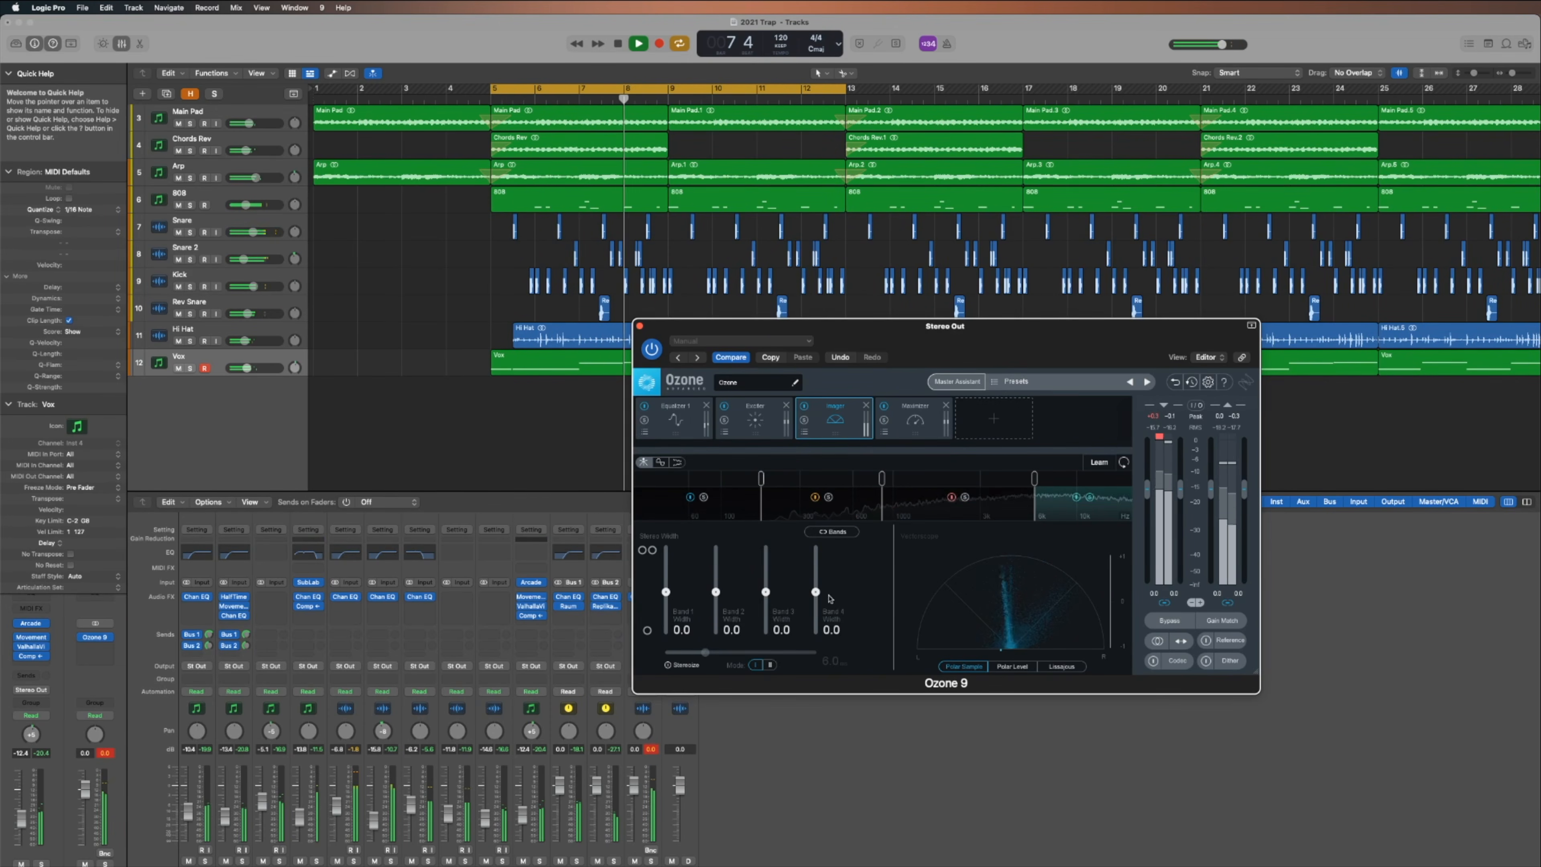
# - Set the Imager's stereo widths to 26.6 on band 4, -15.2 on band 3, 12.7 on band 2 and -100 on band 1
pyautogui.moveTo(818, 591); pyautogui.dragTo(819, 579)
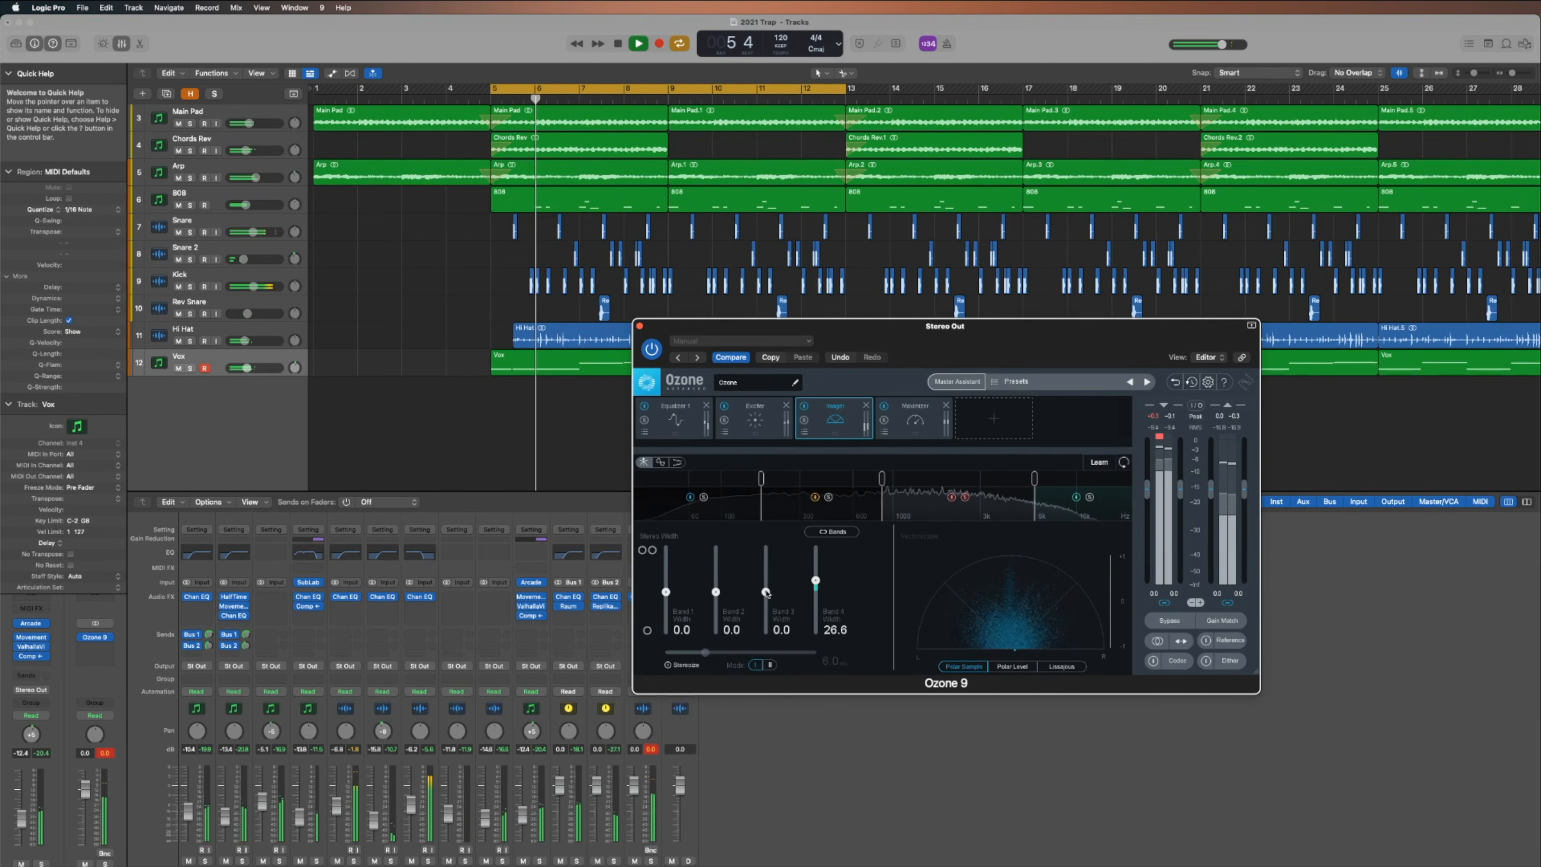
pyautogui.moveTo(765, 591); pyautogui.dragTo(767, 597)
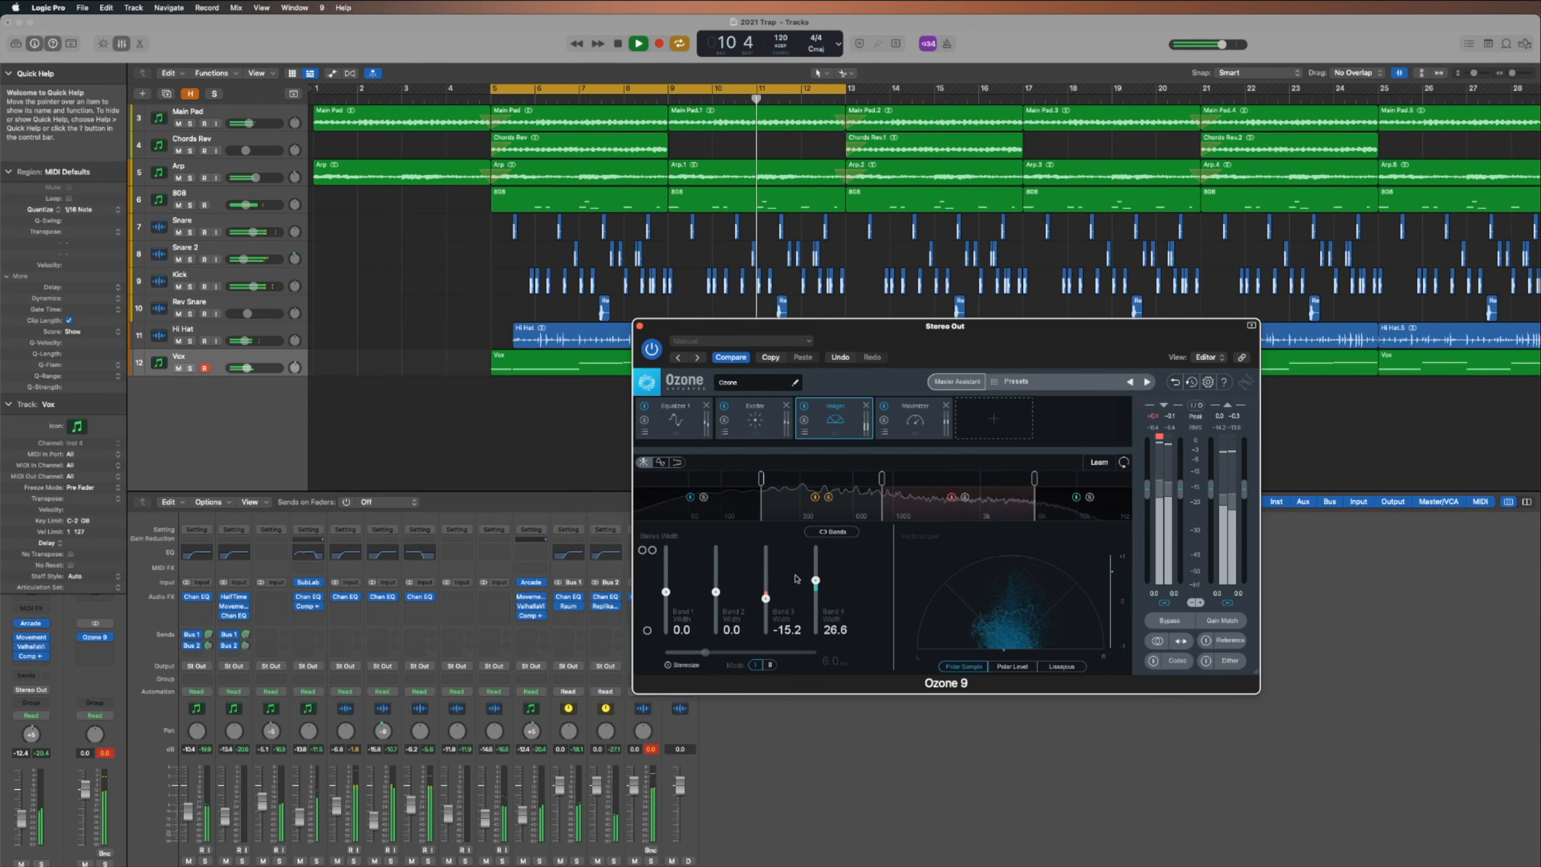
pyautogui.moveTo(717, 596); pyautogui.dragTo(719, 596)
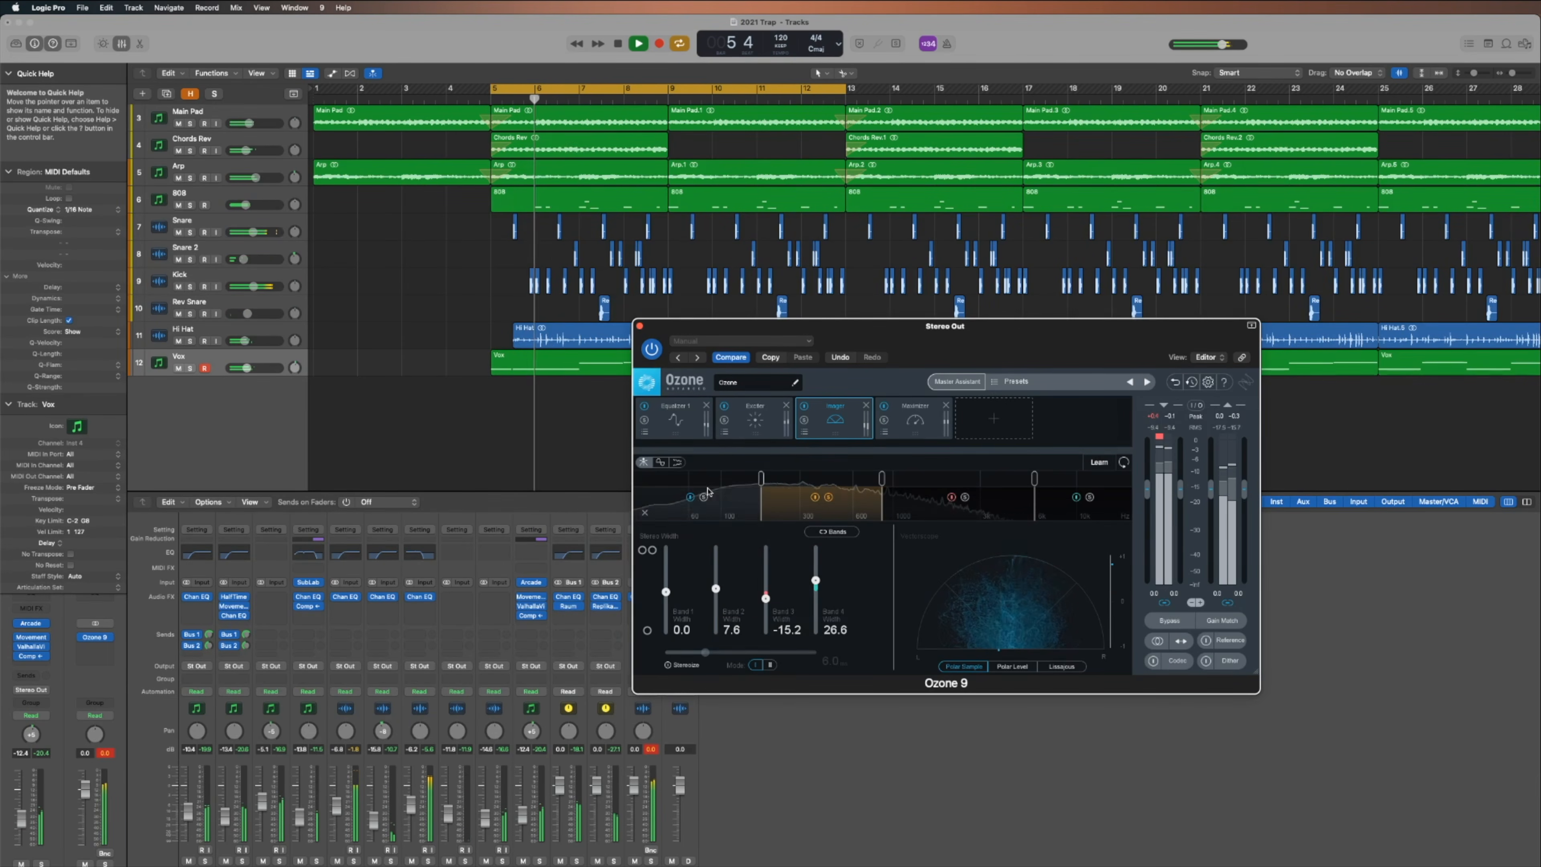
pyautogui.moveTo(716, 588); pyautogui.dragTo(718, 588)
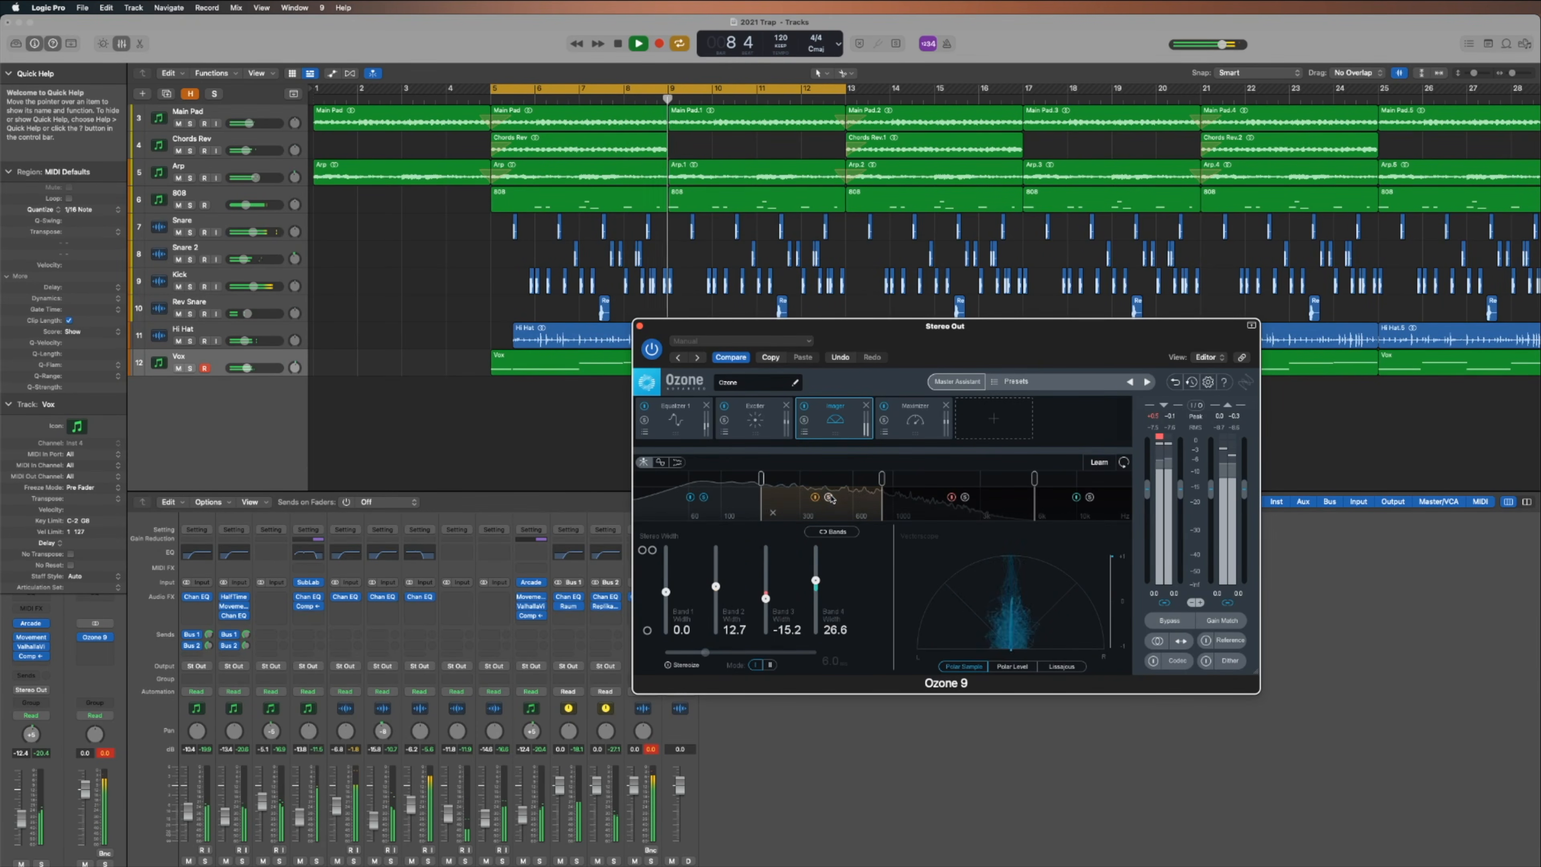
pyautogui.moveTo(666, 594); pyautogui.dragTo(667, 645)
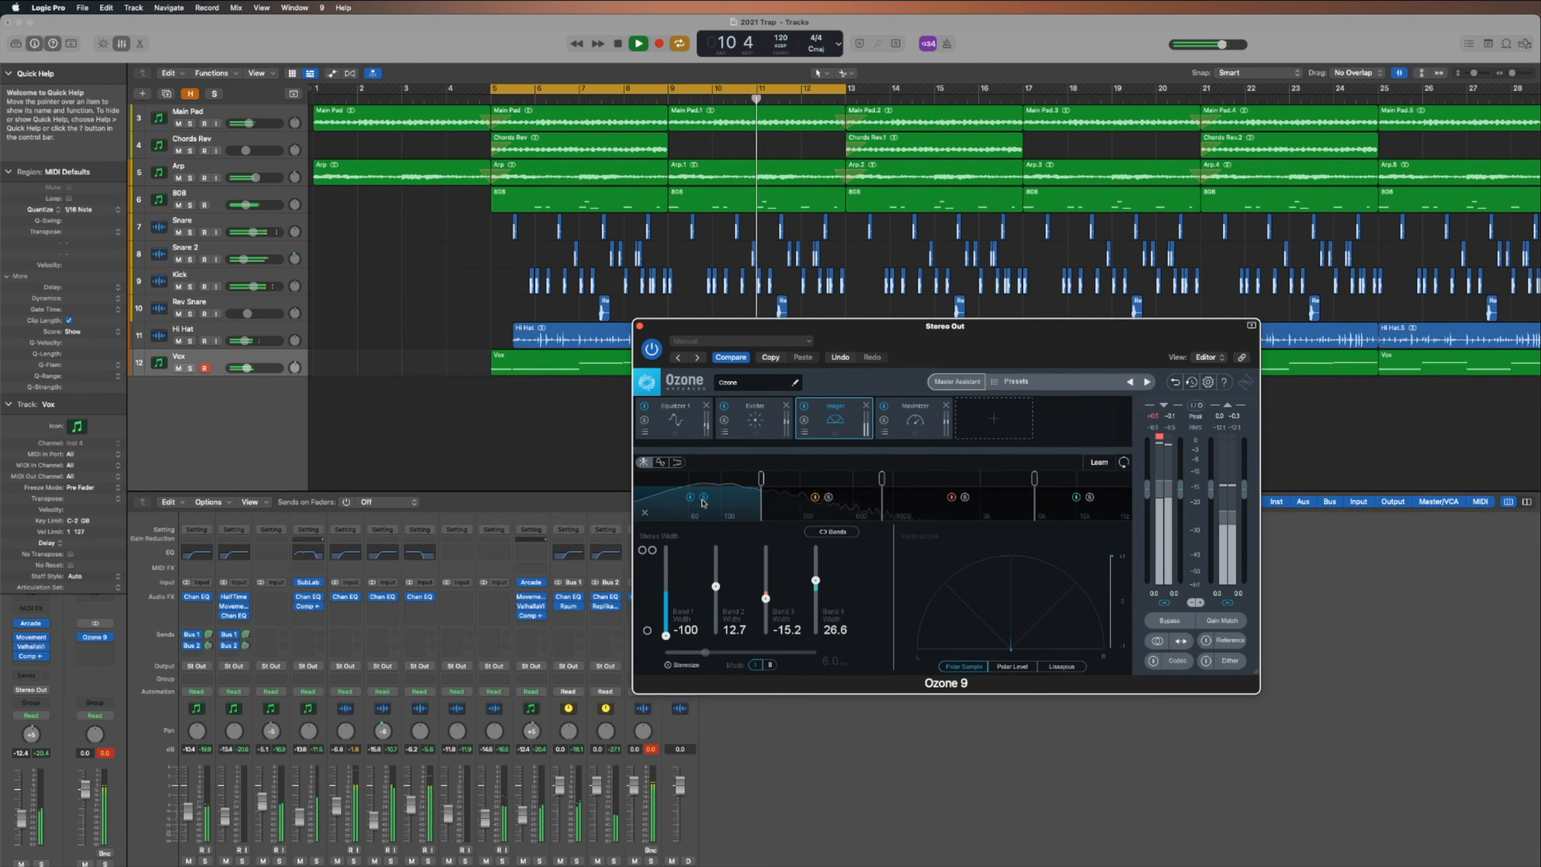
# - Open the Maximizer and lower its threshold to -4.6 dB
pyautogui.click(927, 423)
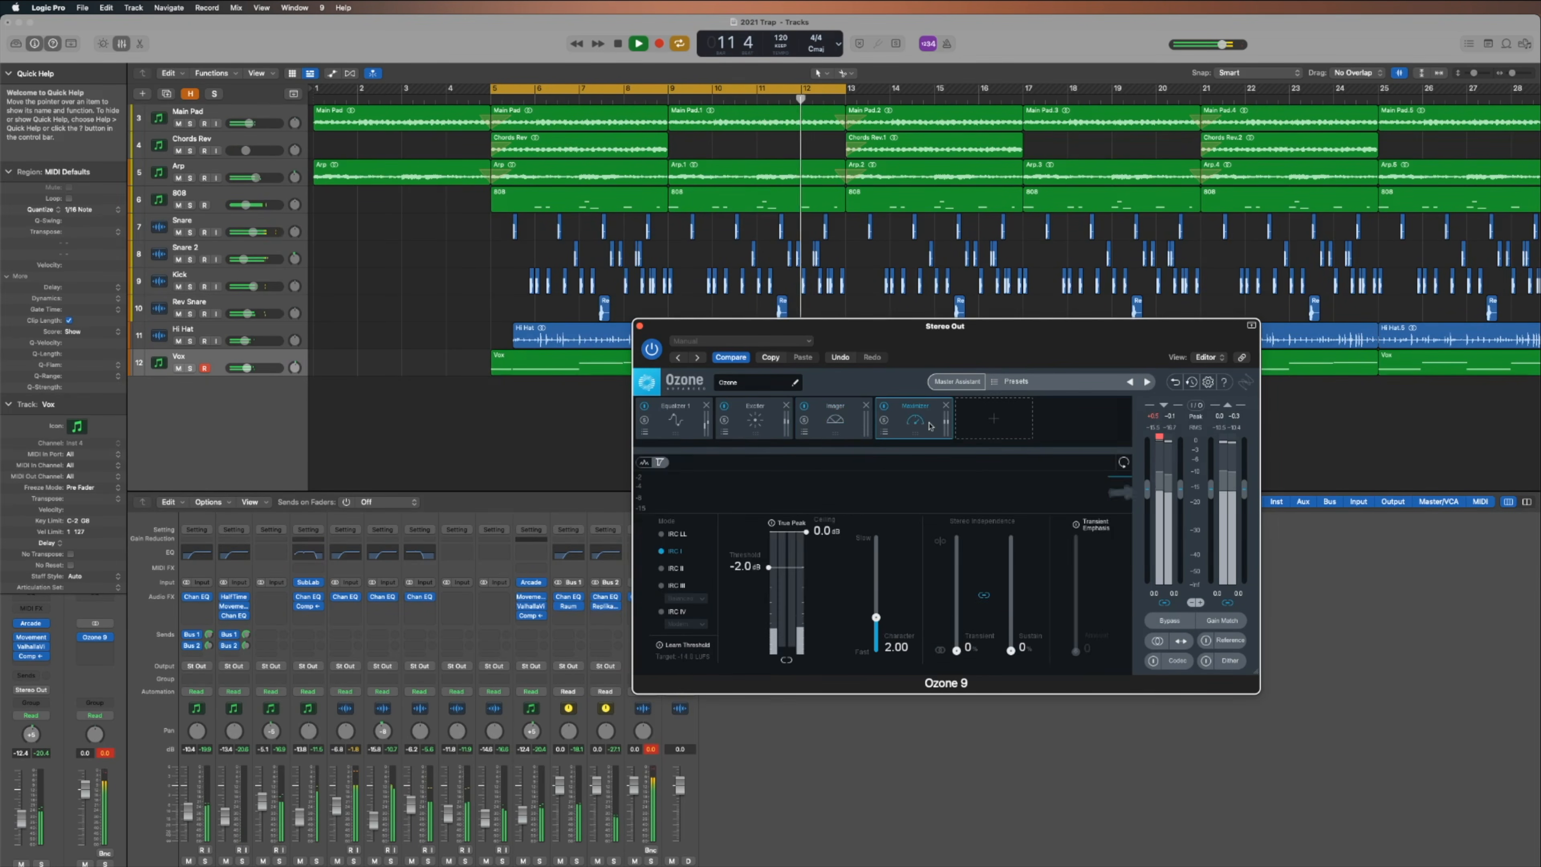
pyautogui.press('space')
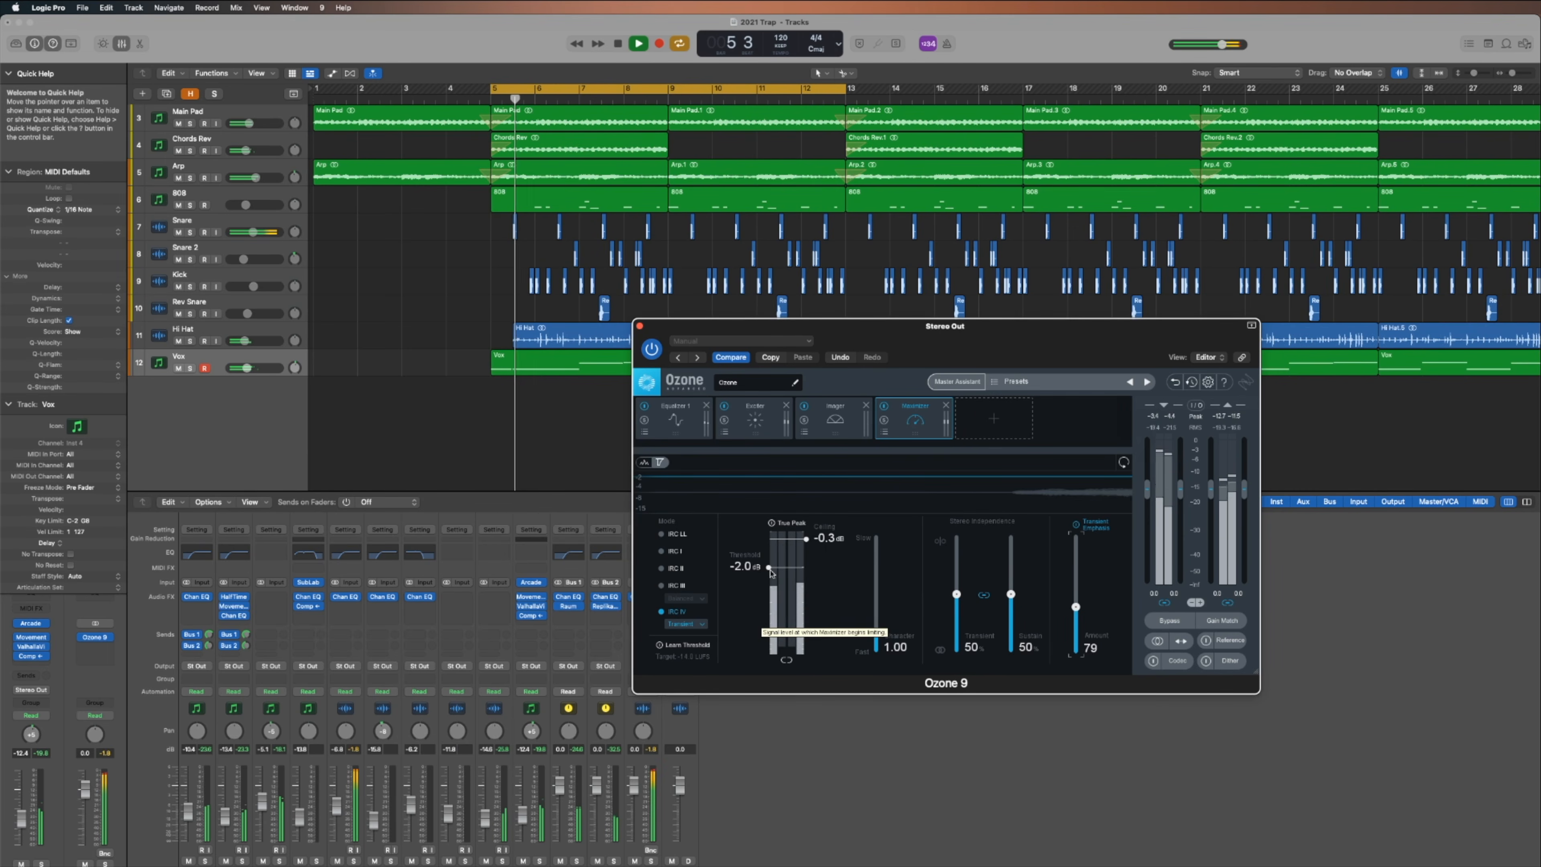
pyautogui.moveTo(771, 573); pyautogui.dragTo(771, 598)
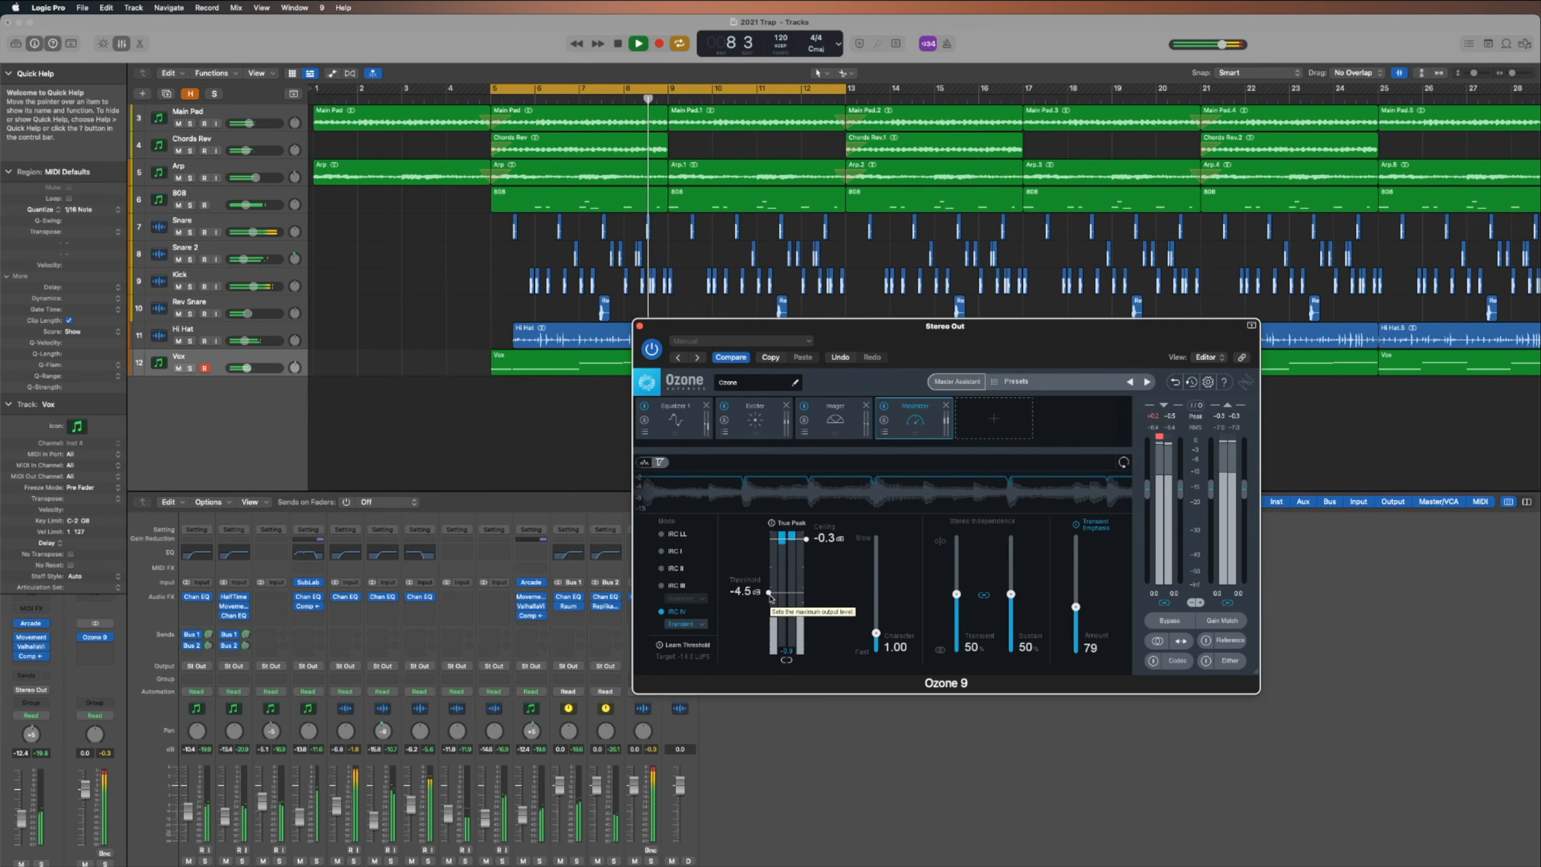
pyautogui.moveTo(771, 598); pyautogui.dragTo(770, 599)
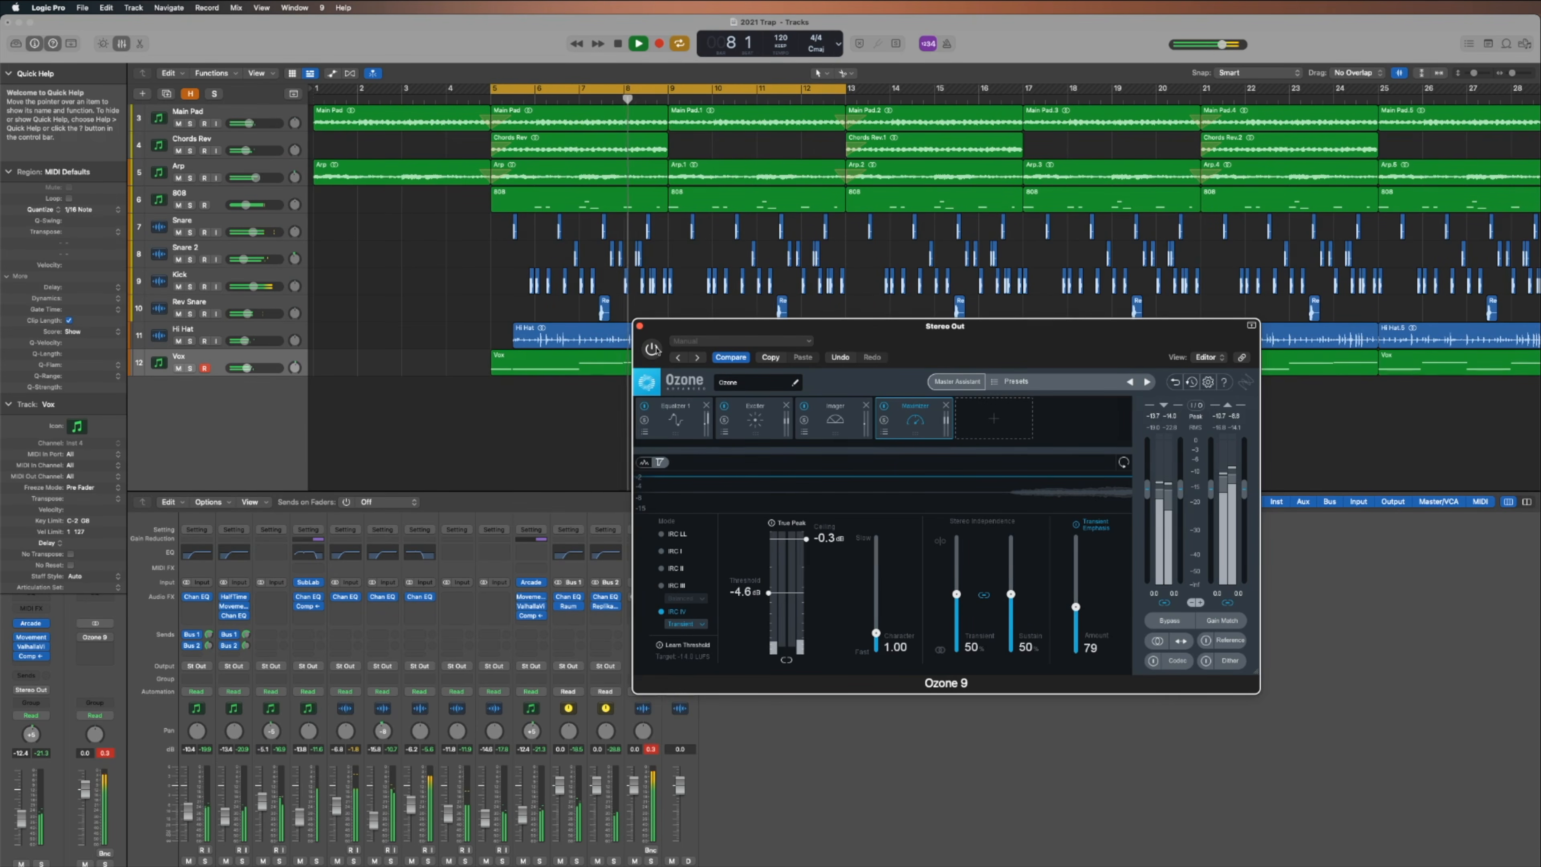
# - Switch the bypassed Ozone plug-in back on to compare the processed master with the unprocessed mix
pyautogui.click(653, 349)
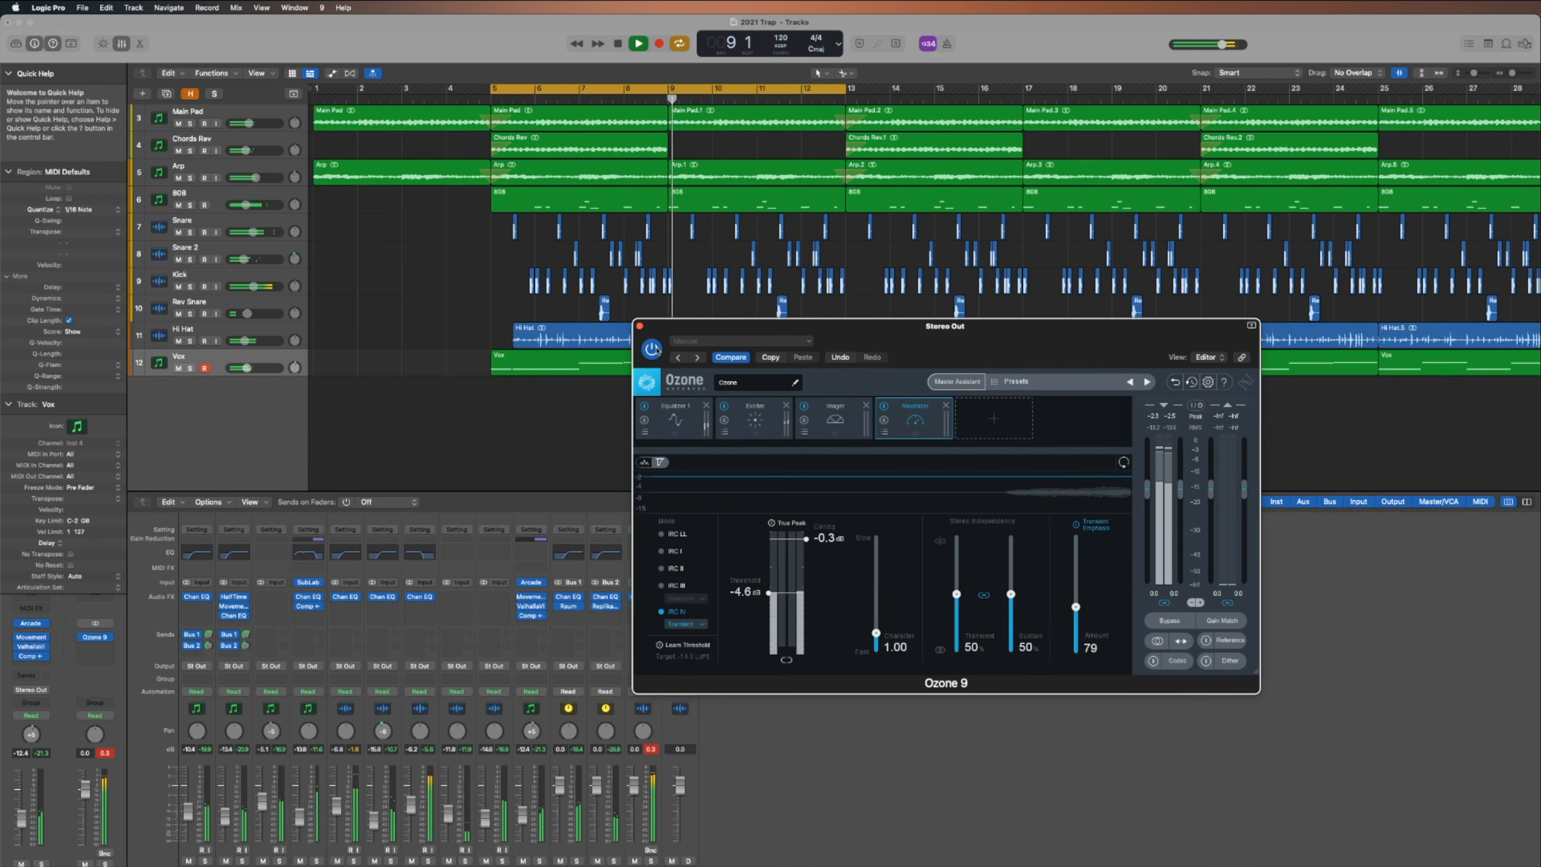